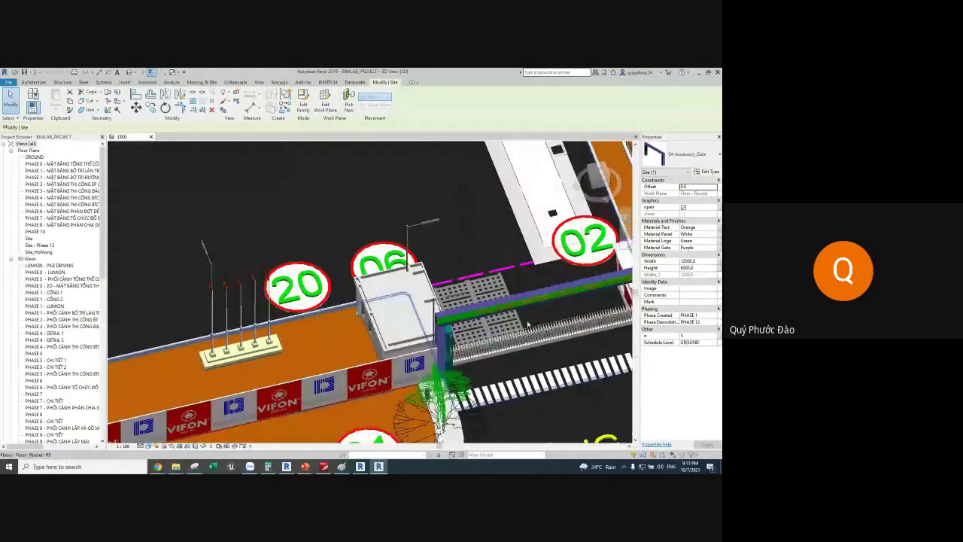
{"action": "scroll", "coordinate": [493, 301], "scroll_direction": "down", "scroll_amount": 1}
- Pan to gates 06 and 20 and select the Accessory_Gate to inspect its parameters
{"action": "scroll", "coordinate": [491, 281], "scroll_direction": "up", "scroll_amount": 3}
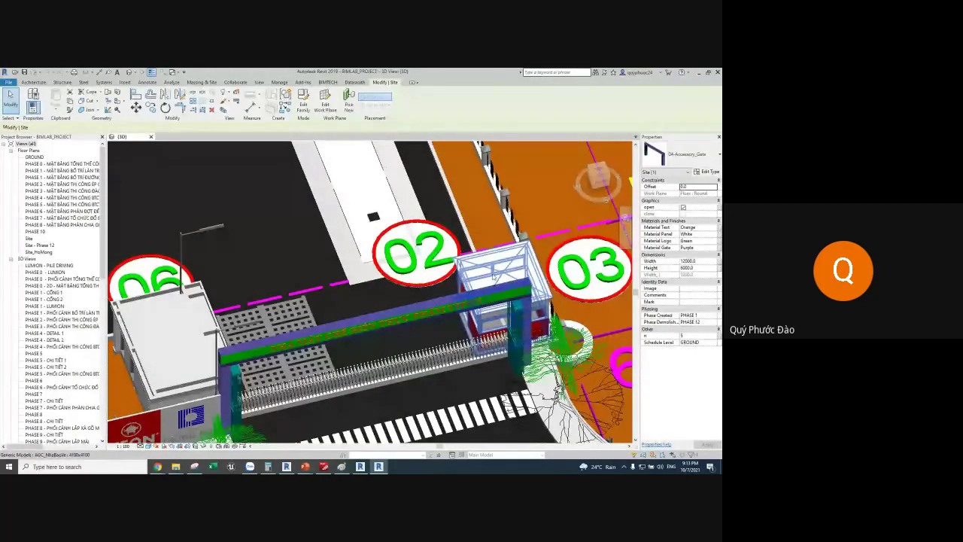
{"action": "middle_click_drag", "start_coordinate": [283, 324], "coordinate": [438, 308]}
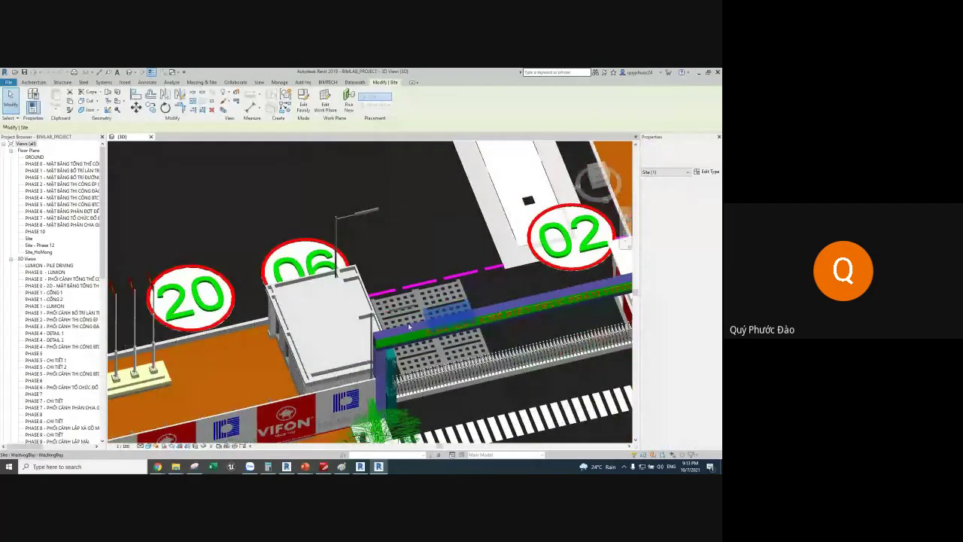
{"action": "left_click", "coordinate": [425, 301]}
{"action": "scroll", "coordinate": [424, 300], "scroll_direction": "down", "scroll_amount": 3}
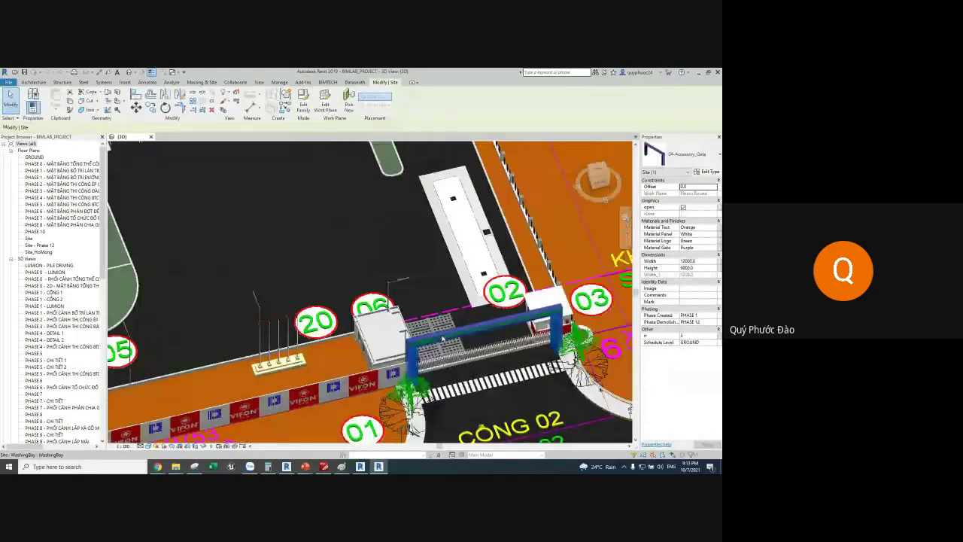
{"action": "scroll", "coordinate": [425, 300], "scroll_direction": "down", "scroll_amount": 2}
- Zoom out and centre the VIFON factory, its green yard and the Gate 01 road entrance
{"action": "middle_click_drag", "start_coordinate": [458, 327], "coordinate": [583, 272]}
{"action": "scroll", "coordinate": [331, 313], "scroll_direction": "up", "scroll_amount": 3}
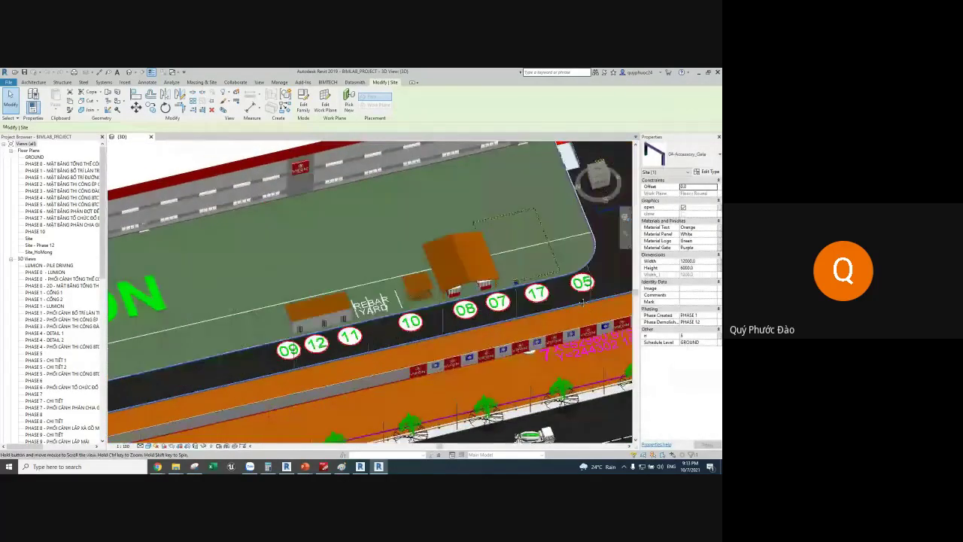
{"action": "scroll", "coordinate": [331, 313], "scroll_direction": "up", "scroll_amount": 3}
{"action": "scroll", "coordinate": [331, 314], "scroll_direction": "down", "scroll_amount": 3}
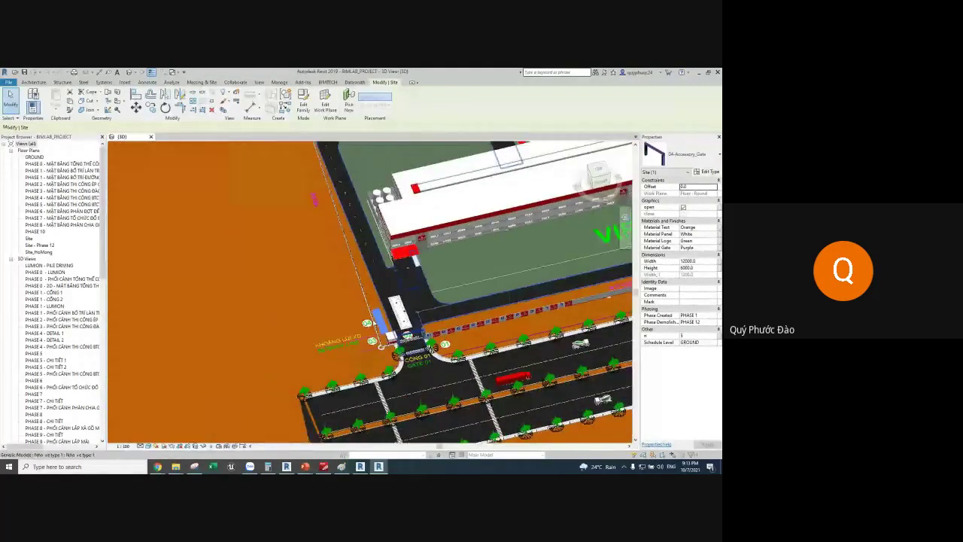
{"action": "scroll", "coordinate": [391, 335], "scroll_direction": "up", "scroll_amount": 2}
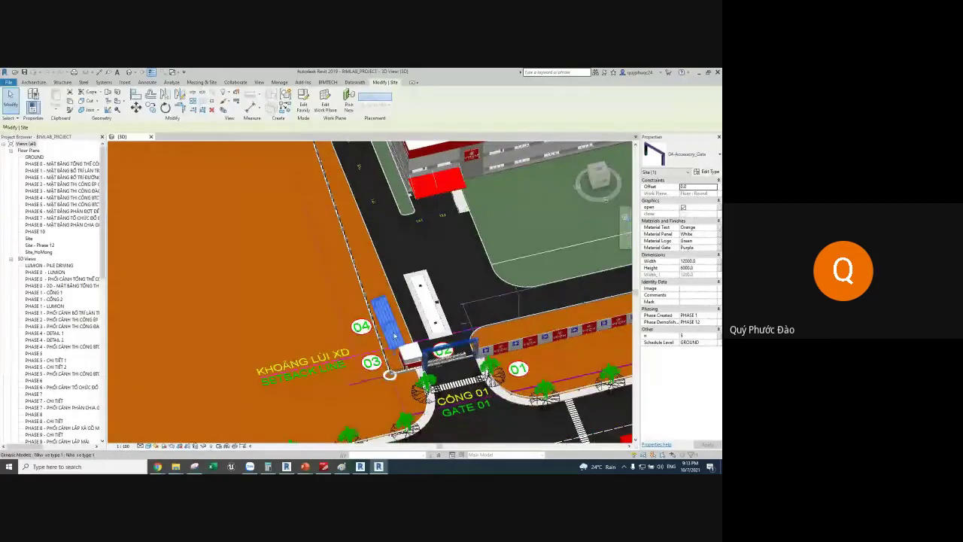
{"action": "scroll", "coordinate": [393, 338], "scroll_direction": "down", "scroll_amount": 3}
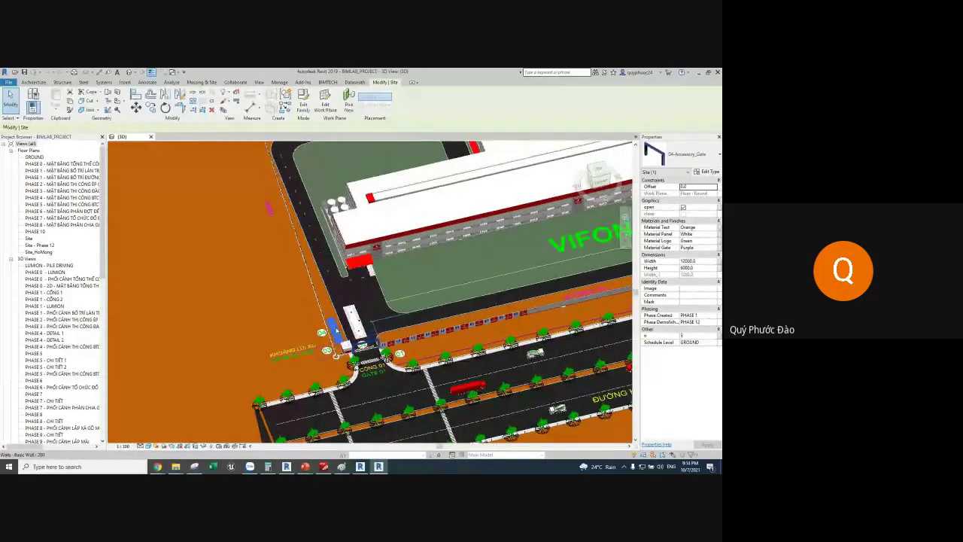
{"action": "middle_click_drag", "start_coordinate": [342, 320], "coordinate": [263, 343]}
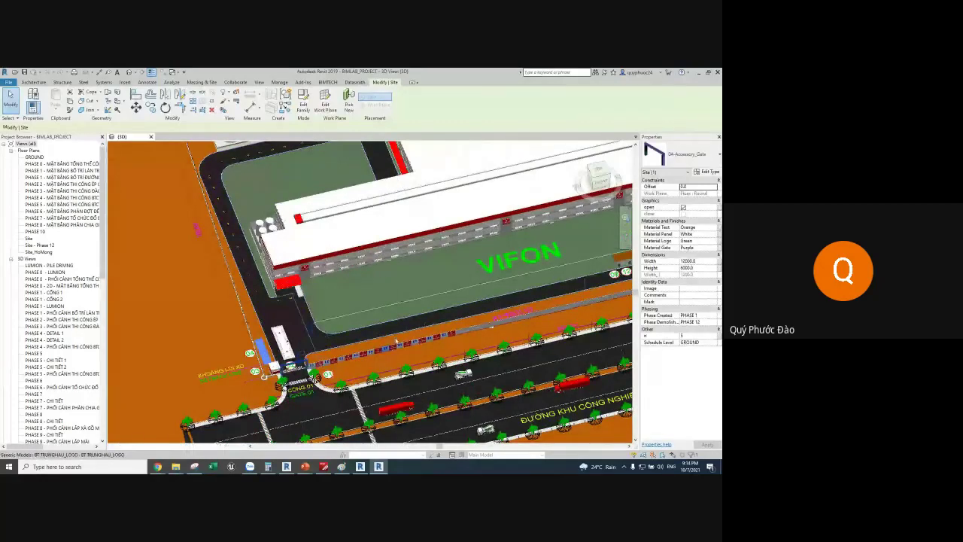
{"action": "scroll", "coordinate": [367, 347], "scroll_direction": "down", "scroll_amount": 2}
{"action": "scroll", "coordinate": [367, 347], "scroll_direction": "down", "scroll_amount": 2}
{"action": "scroll", "coordinate": [367, 346], "scroll_direction": "down", "scroll_amount": 2}
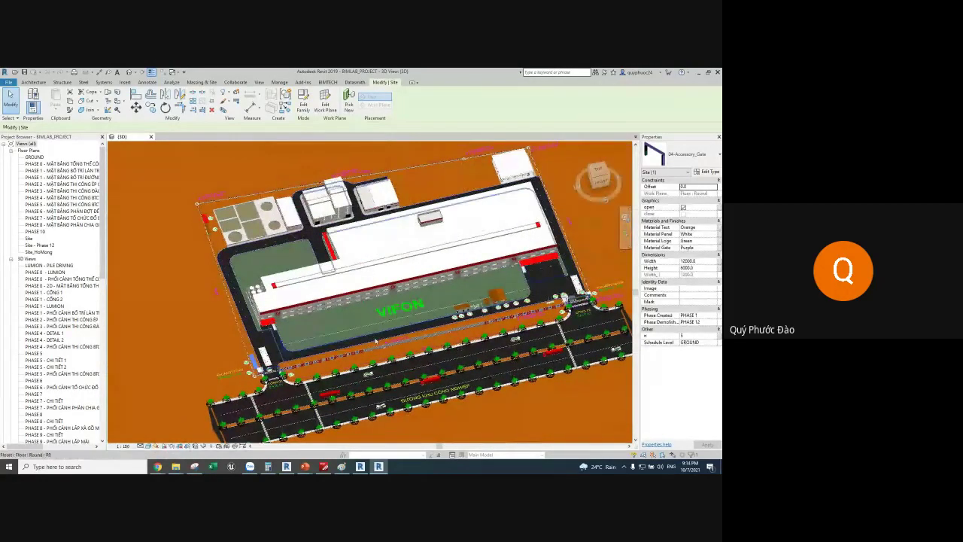
{"action": "scroll", "coordinate": [368, 350], "scroll_direction": "up", "scroll_amount": 2}
- Pan and zoom across the VIFON site for a close look at the Gate 01 entrance
{"action": "scroll", "coordinate": [367, 350], "scroll_direction": "up", "scroll_amount": 2}
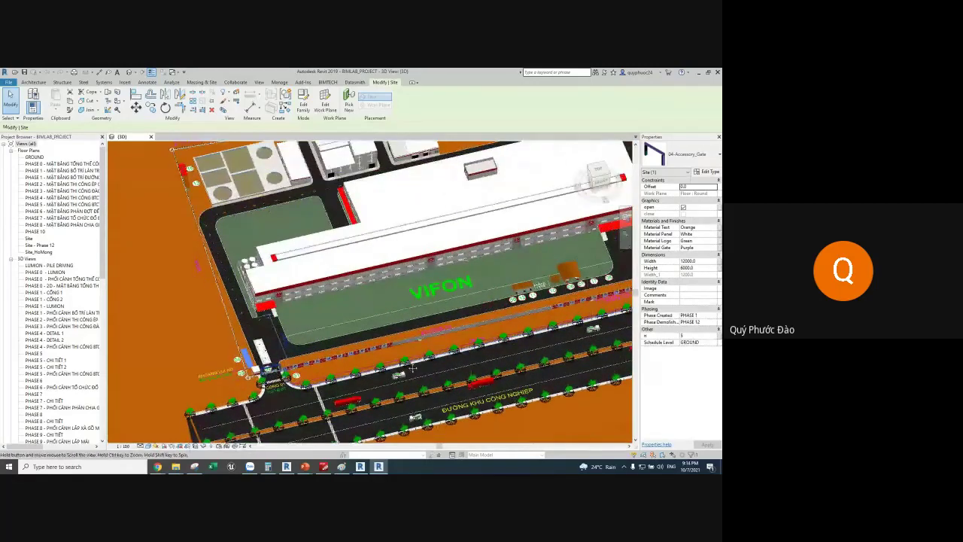
{"action": "mouse_move", "coordinate": [259, 431]}
{"action": "middle_mouse_down"}
{"action": "mouse_move", "coordinate": [293, 376]}
{"action": "mouse_move", "coordinate": [401, 310]}
{"action": "mouse_move", "coordinate": [161, 365]}
{"action": "middle_mouse_up"}
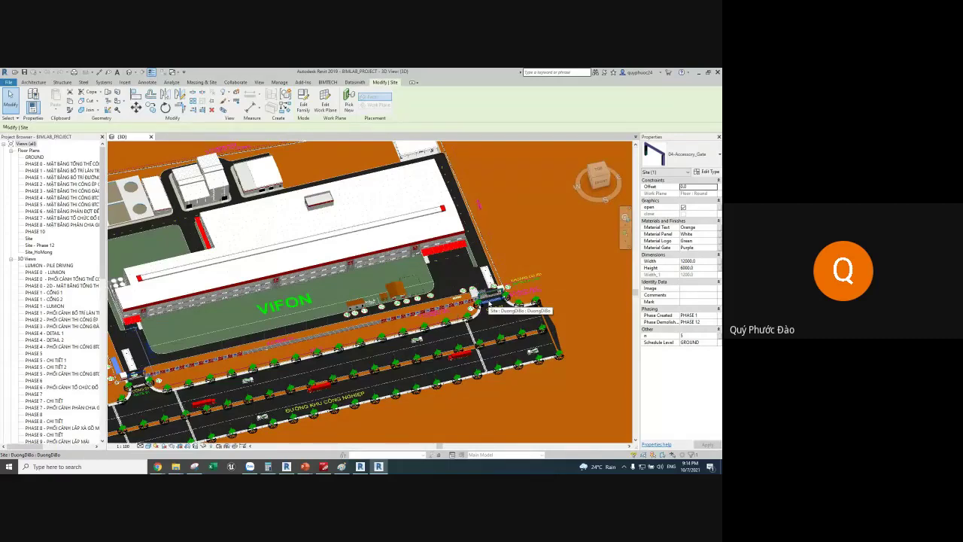
{"action": "scroll", "coordinate": [489, 304], "scroll_direction": "down", "scroll_amount": 1}
{"action": "scroll", "coordinate": [497, 286], "scroll_direction": "down", "scroll_amount": 1}
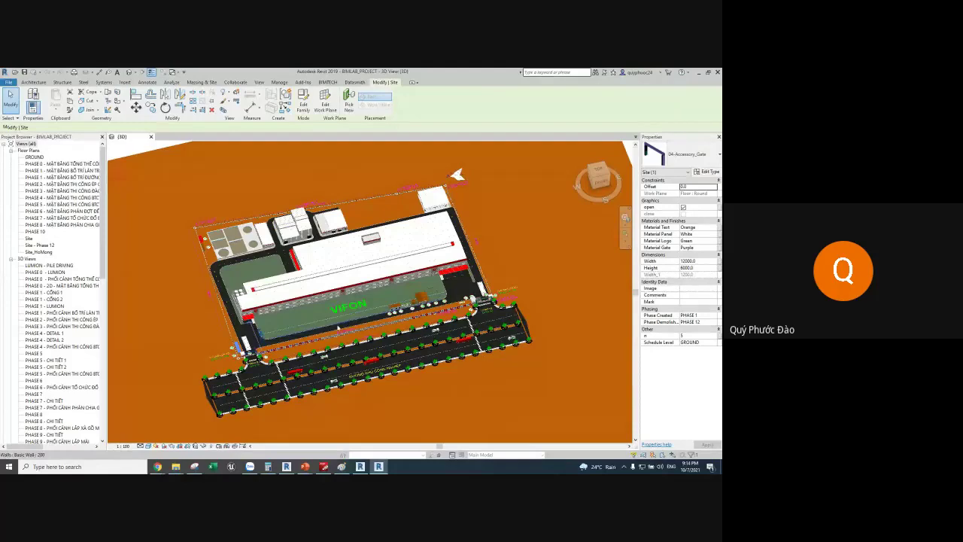
{"action": "scroll", "coordinate": [333, 326], "scroll_direction": "up", "scroll_amount": 2}
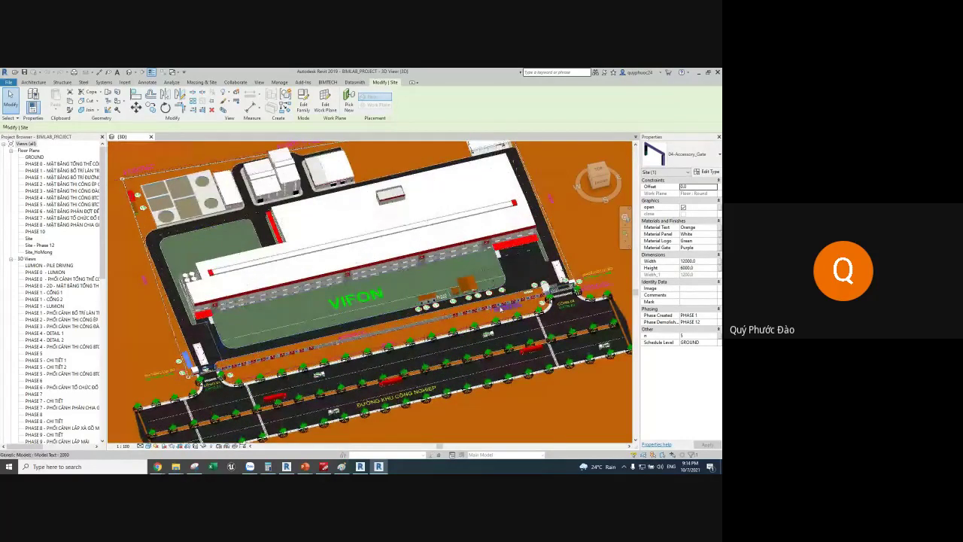
{"action": "middle_click_drag", "start_coordinate": [340, 369], "coordinate": [201, 432]}
{"action": "scroll", "coordinate": [249, 322], "scroll_direction": "down", "scroll_amount": 2}
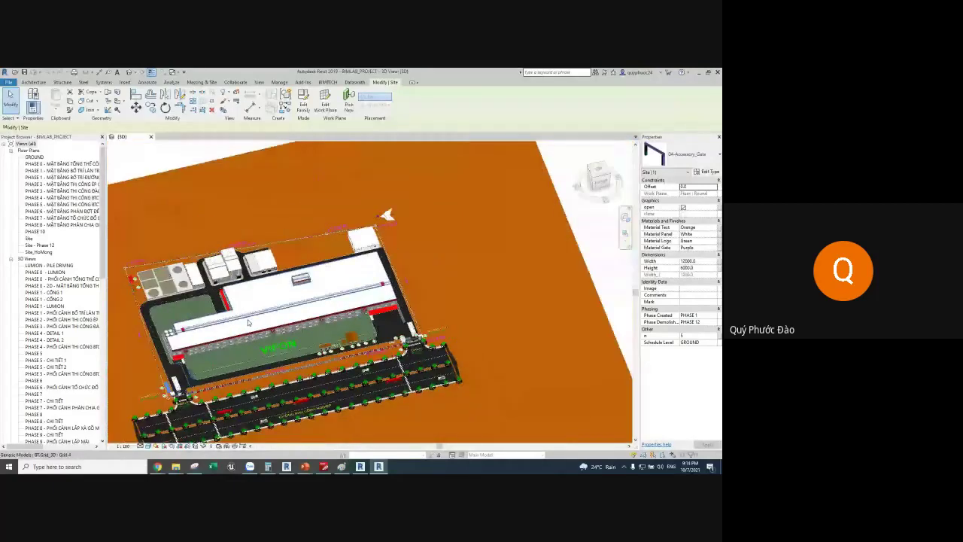
{"action": "scroll", "coordinate": [248, 322], "scroll_direction": "up", "scroll_amount": 1}
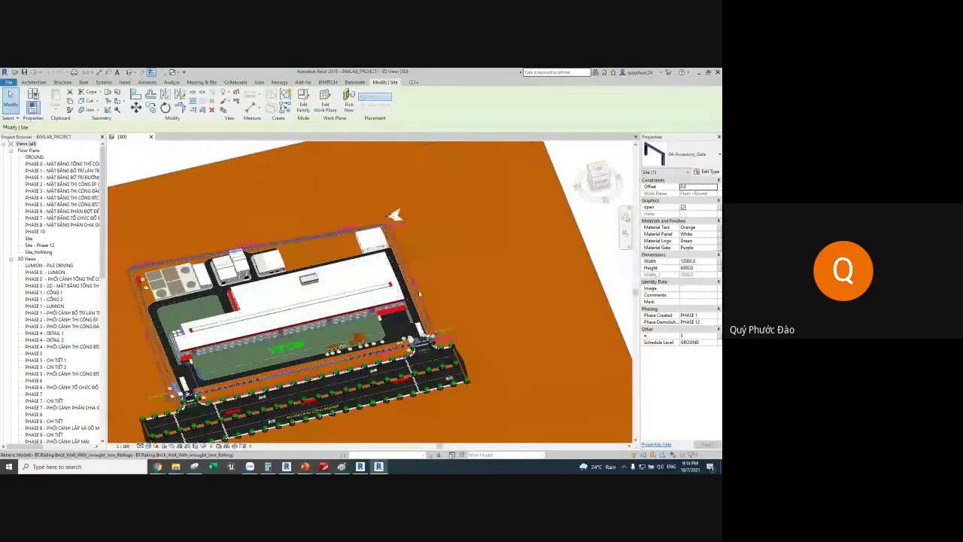
{"action": "scroll", "coordinate": [420, 294], "scroll_direction": "up", "scroll_amount": 2}
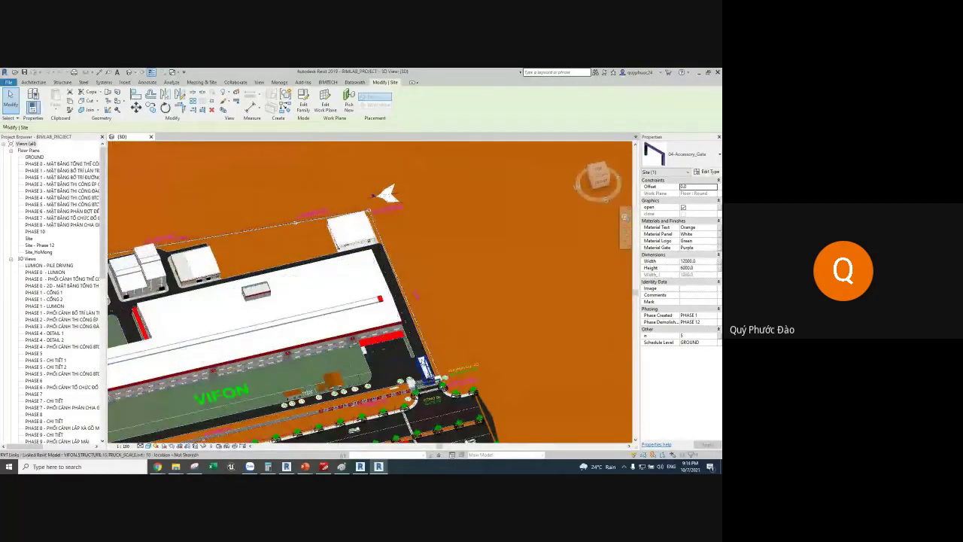
{"action": "scroll", "coordinate": [429, 298], "scroll_direction": "down", "scroll_amount": 2}
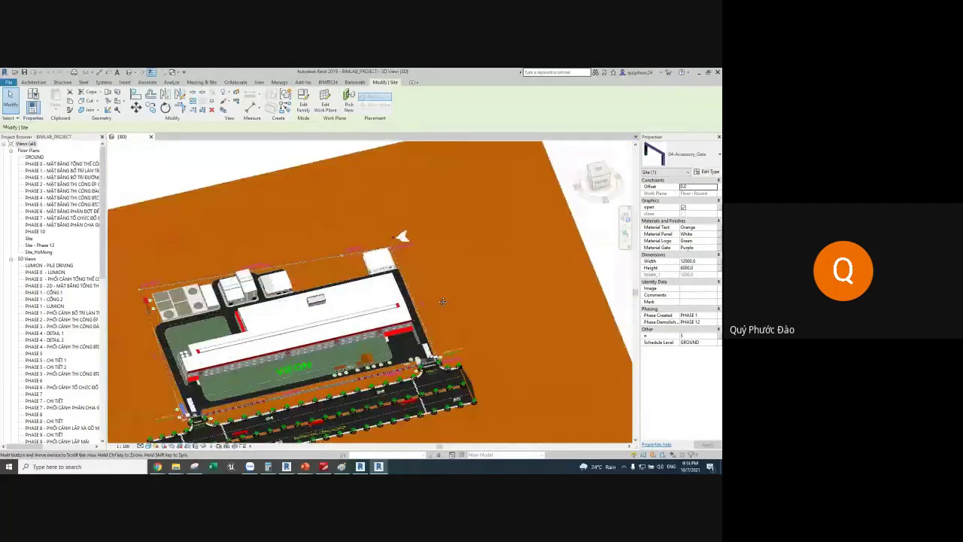
- Orbit to a steeper top-down view and frame the whole factory site and industrial road
{"action": "middle_click_drag", "start_coordinate": [443, 302], "coordinate": [446, 268], "text": "shift"}
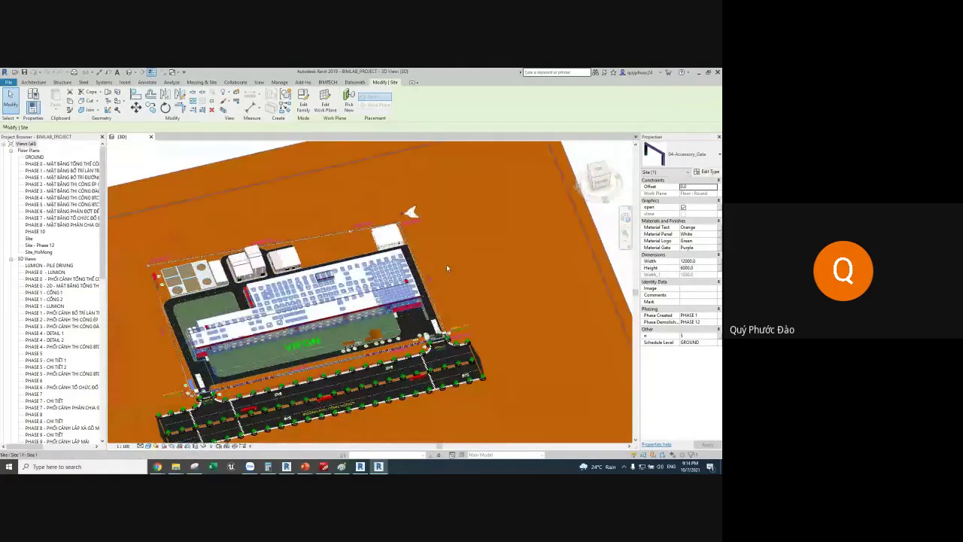
{"action": "scroll", "coordinate": [436, 277], "scroll_direction": "up", "scroll_amount": 3}
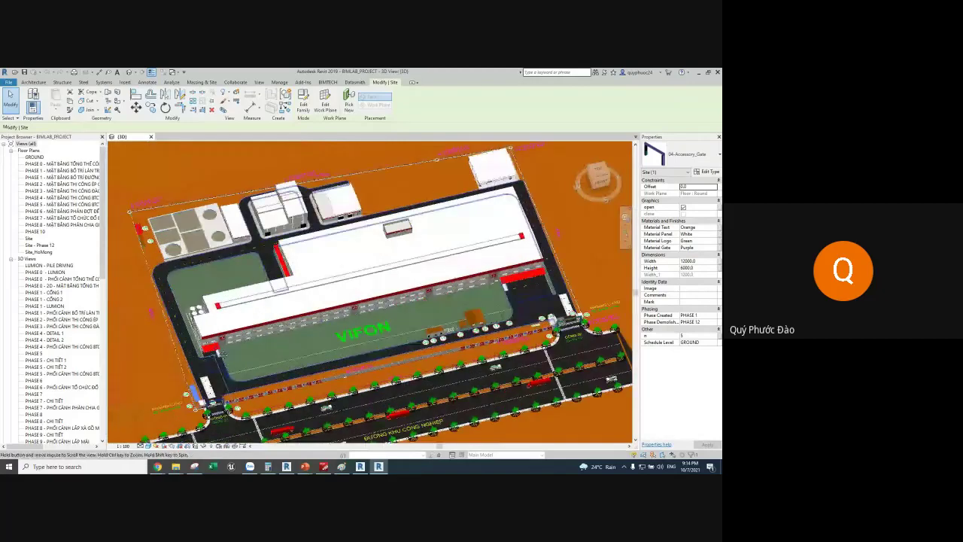
{"action": "middle_click_drag", "start_coordinate": [317, 301], "coordinate": [242, 307]}
{"action": "scroll", "coordinate": [237, 339], "scroll_direction": "up", "scroll_amount": 2}
{"action": "scroll", "coordinate": [234, 354], "scroll_direction": "up", "scroll_amount": 2}
{"action": "scroll", "coordinate": [233, 360], "scroll_direction": "up", "scroll_amount": 1}
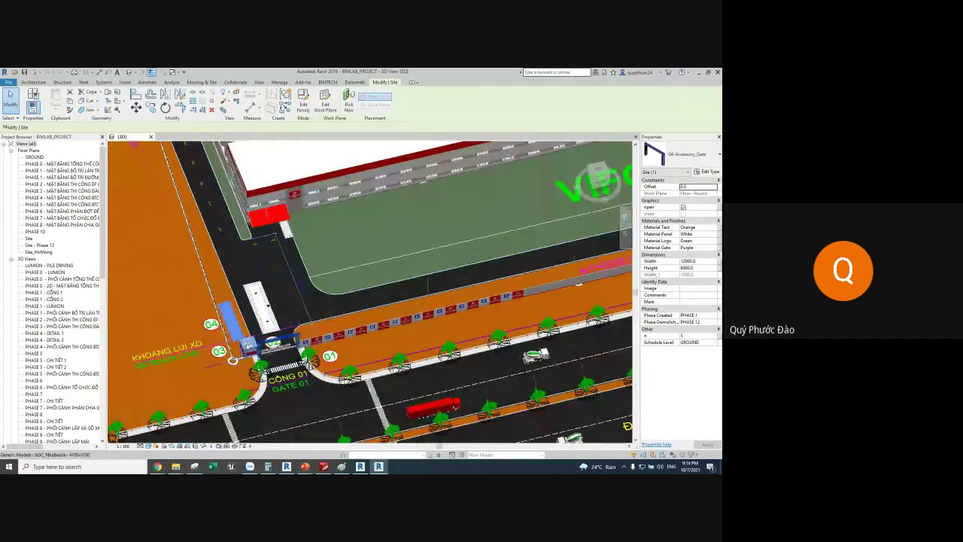
{"action": "scroll", "coordinate": [268, 317], "scroll_direction": "down", "scroll_amount": 3}
{"action": "scroll", "coordinate": [339, 248], "scroll_direction": "down", "scroll_amount": 2}
{"action": "scroll", "coordinate": [422, 188], "scroll_direction": "down", "scroll_amount": 2}
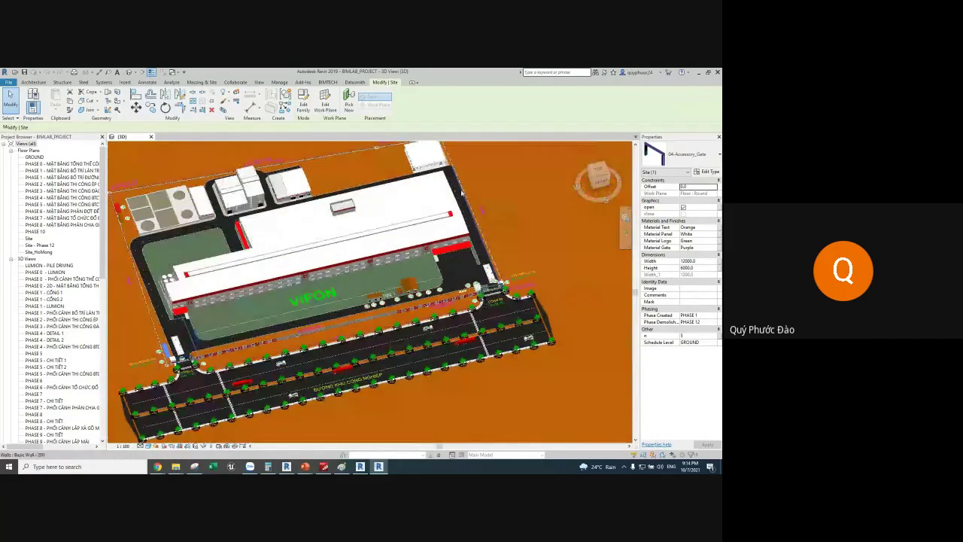
{"action": "middle_click_drag", "start_coordinate": [479, 236], "coordinate": [474, 288]}
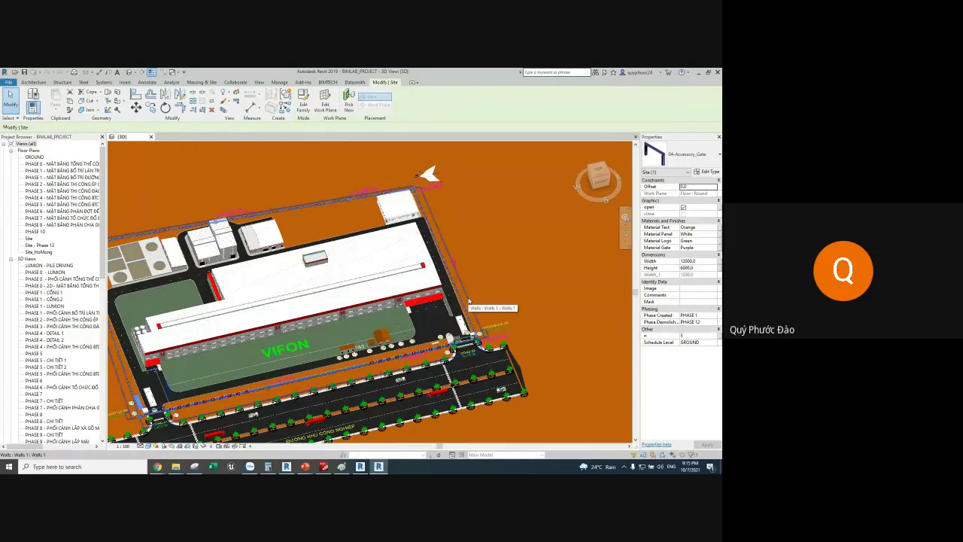
- Take a new Snipping Tool capture of the Revit 3D site view
{"action": "left_click", "coordinate": [194, 467]}
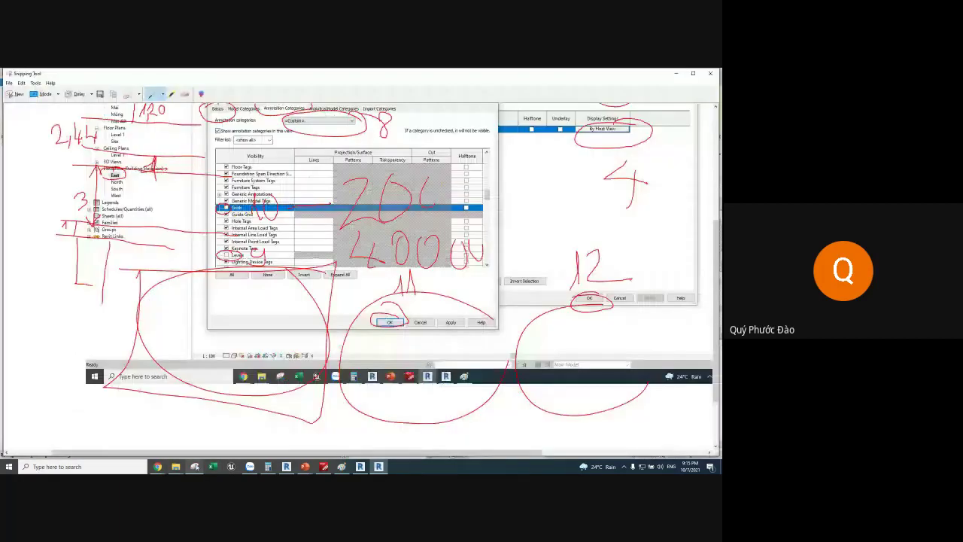
{"action": "left_click", "coordinate": [18, 94]}
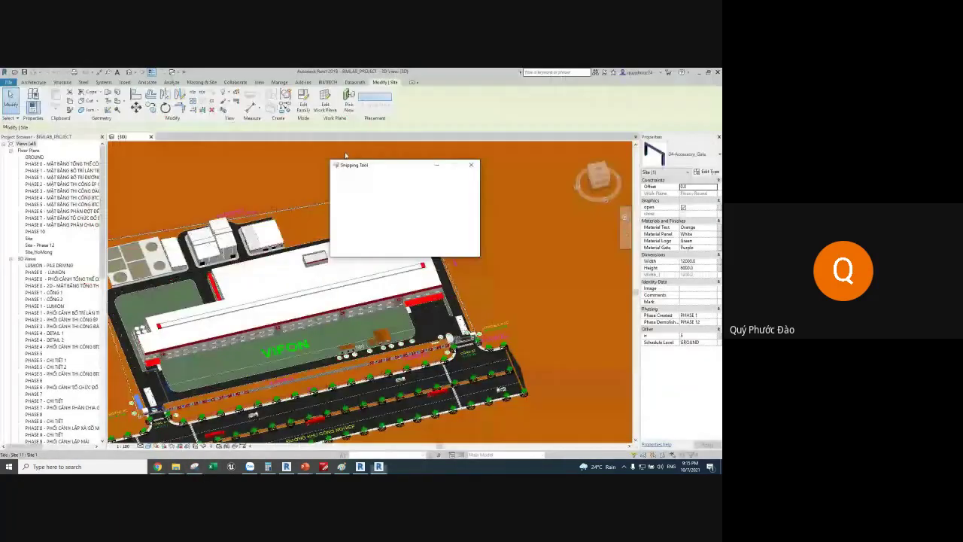
{"action": "left_click_drag", "start_coordinate": [204, 150], "coordinate": [634, 410]}
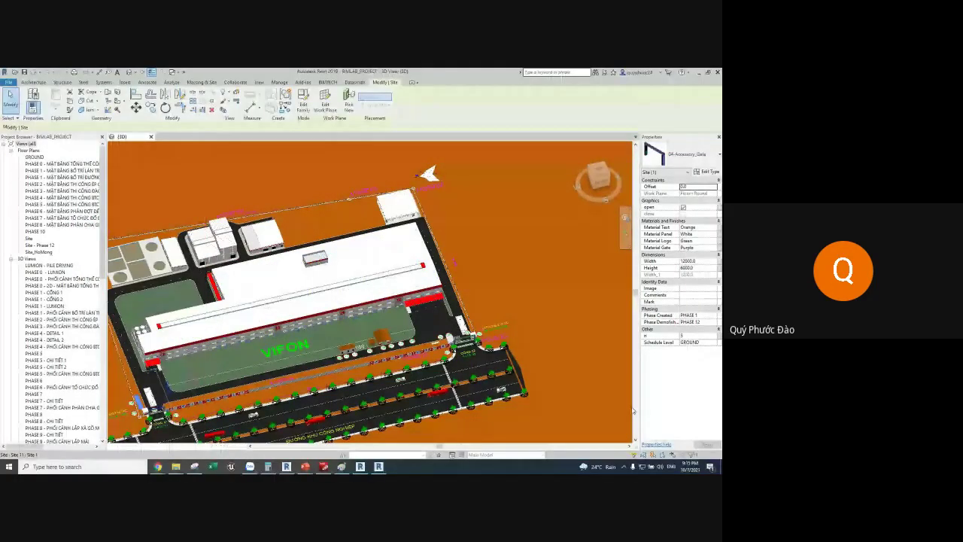
- Sketch a red box beside the road and handwrite the notes 'Cắt thép' and 'Lắp ghép' in red
{"action": "left_click_drag", "start_coordinate": [456, 190], "coordinate": [550, 370]}
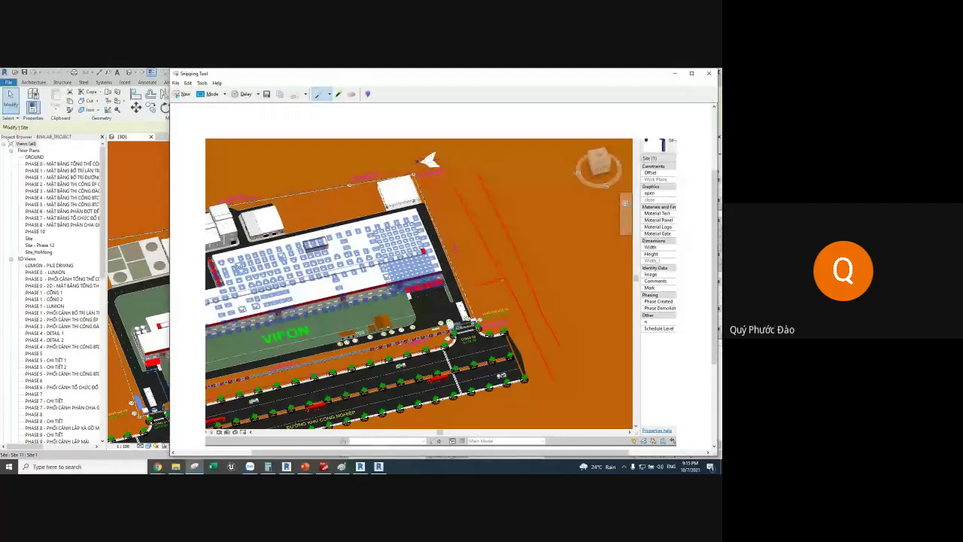
{"action": "mouse_move", "coordinate": [483, 281]}
{"action": "left_mouse_down"}
{"action": "mouse_move", "coordinate": [504, 308]}
{"action": "mouse_move", "coordinate": [519, 283]}
{"action": "left_mouse_up"}
{"action": "mouse_move", "coordinate": [476, 277]}
{"action": "left_mouse_down"}
{"action": "mouse_move", "coordinate": [536, 258]}
{"action": "mouse_move", "coordinate": [587, 276]}
{"action": "mouse_move", "coordinate": [570, 228]}
{"action": "mouse_move", "coordinate": [596, 269]}
{"action": "mouse_move", "coordinate": [608, 242]}
{"action": "left_mouse_up"}
{"action": "mouse_move", "coordinate": [606, 231]}
{"action": "left_mouse_down"}
{"action": "mouse_move", "coordinate": [616, 265]}
{"action": "mouse_move", "coordinate": [629, 265]}
{"action": "left_mouse_up"}
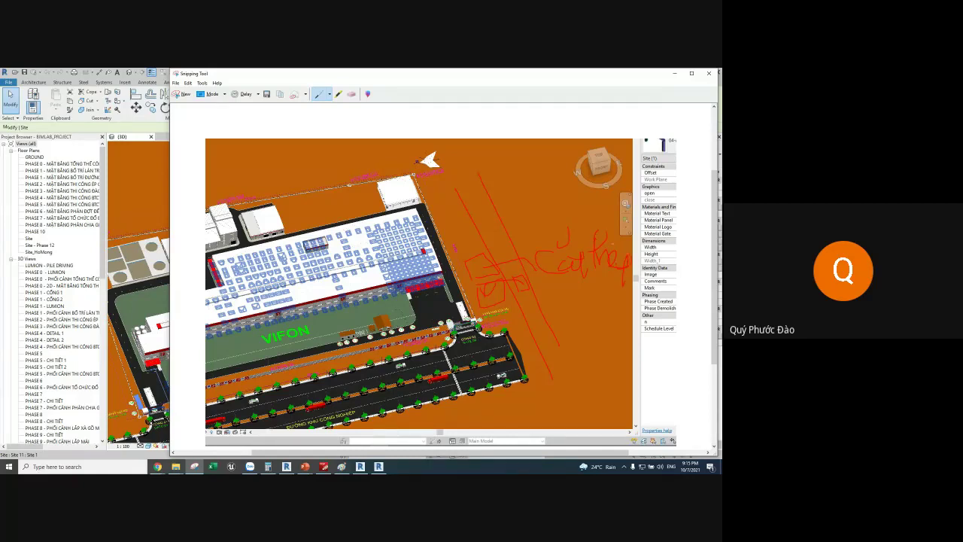
{"action": "left_click_drag", "start_coordinate": [560, 217], "coordinate": [556, 241]}
{"action": "mouse_move", "coordinate": [456, 235]}
{"action": "left_mouse_down"}
{"action": "mouse_move", "coordinate": [455, 254]}
{"action": "mouse_move", "coordinate": [485, 256]}
{"action": "mouse_move", "coordinate": [533, 216]}
{"action": "mouse_move", "coordinate": [585, 213]}
{"action": "mouse_move", "coordinate": [568, 192]}
{"action": "left_mouse_up"}
{"action": "left_click_drag", "start_coordinate": [566, 214], "coordinate": [582, 227]}
{"action": "mouse_move", "coordinate": [450, 213]}
{"action": "left_mouse_down"}
{"action": "mouse_move", "coordinate": [467, 217]}
{"action": "mouse_move", "coordinate": [519, 179]}
{"action": "mouse_move", "coordinate": [552, 201]}
{"action": "mouse_move", "coordinate": [556, 160]}
{"action": "left_mouse_up"}
{"action": "mouse_move", "coordinate": [516, 197]}
{"action": "left_mouse_down"}
{"action": "mouse_move", "coordinate": [528, 215]}
{"action": "mouse_move", "coordinate": [548, 203]}
{"action": "left_mouse_up"}
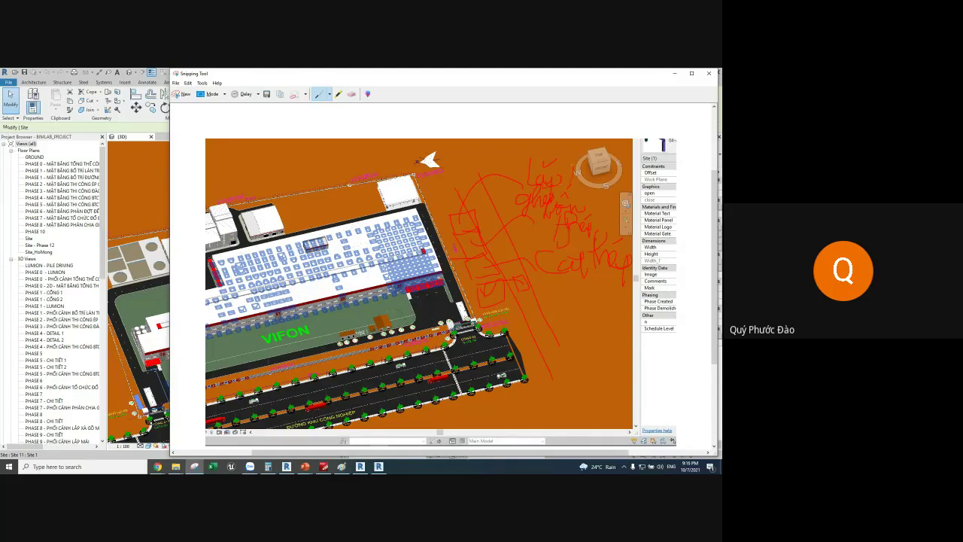
{"action": "mouse_move", "coordinate": [572, 164]}
{"action": "left_mouse_down"}
{"action": "mouse_move", "coordinate": [571, 184]}
{"action": "mouse_move", "coordinate": [595, 162]}
{"action": "left_mouse_up"}
- Draw red shapes, long arcs over the building and two diagonal lines across the roof
{"action": "mouse_move", "coordinate": [441, 185]}
{"action": "left_mouse_down"}
{"action": "mouse_move", "coordinate": [451, 217]}
{"action": "mouse_move", "coordinate": [472, 208]}
{"action": "left_mouse_up"}
{"action": "mouse_move", "coordinate": [477, 157]}
{"action": "left_mouse_down"}
{"action": "mouse_move", "coordinate": [451, 179]}
{"action": "mouse_move", "coordinate": [515, 155]}
{"action": "mouse_move", "coordinate": [539, 160]}
{"action": "left_mouse_up"}
{"action": "mouse_move", "coordinate": [465, 167]}
{"action": "left_mouse_down"}
{"action": "mouse_move", "coordinate": [462, 178]}
{"action": "mouse_move", "coordinate": [471, 179]}
{"action": "mouse_move", "coordinate": [444, 206]}
{"action": "left_mouse_up"}
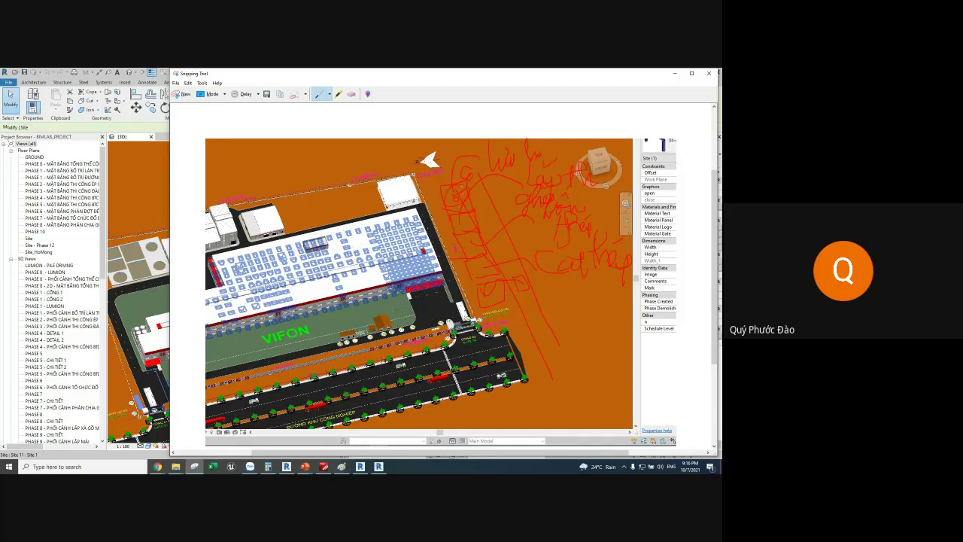
{"action": "left_click_drag", "start_coordinate": [329, 159], "coordinate": [444, 185]}
{"action": "mouse_move", "coordinate": [289, 154]}
{"action": "left_mouse_down"}
{"action": "mouse_move", "coordinate": [295, 174]}
{"action": "mouse_move", "coordinate": [343, 166]}
{"action": "mouse_move", "coordinate": [418, 202]}
{"action": "left_mouse_up"}
{"action": "left_click_drag", "start_coordinate": [514, 298], "coordinate": [507, 306]}
{"action": "left_click_drag", "start_coordinate": [331, 178], "coordinate": [430, 244]}
{"action": "left_click_drag", "start_coordinate": [346, 191], "coordinate": [423, 225]}
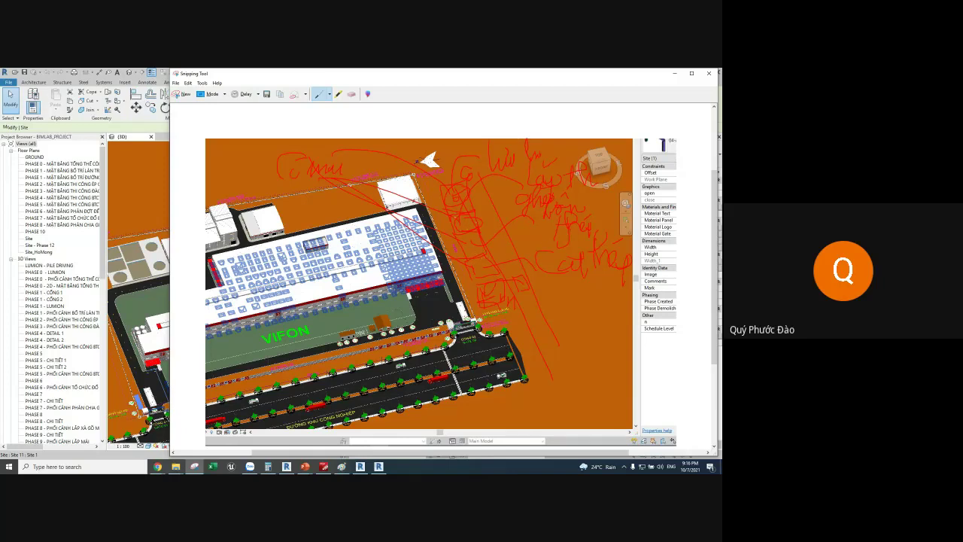
- Erase the red diagonal lines on the roof and switch the pen to blue ink
{"action": "left_click", "coordinate": [351, 94]}
{"action": "left_click", "coordinate": [354, 194]}
{"action": "left_click", "coordinate": [317, 95]}
{"action": "left_click_drag", "start_coordinate": [490, 281], "coordinate": [491, 293]}
{"action": "left_click", "coordinate": [329, 94]}
{"action": "left_click", "coordinate": [329, 94]}
- Number the three boxes 1, 2, 3 in blue and loop them with an arrow to a note
{"action": "mouse_move", "coordinate": [484, 284]}
{"action": "left_mouse_down"}
{"action": "mouse_move", "coordinate": [495, 286]}
{"action": "mouse_move", "coordinate": [495, 300]}
{"action": "left_mouse_up"}
{"action": "left_click_drag", "start_coordinate": [476, 261], "coordinate": [494, 273]}
{"action": "mouse_move", "coordinate": [464, 237]}
{"action": "left_mouse_down"}
{"action": "mouse_move", "coordinate": [482, 305]}
{"action": "mouse_move", "coordinate": [457, 230]}
{"action": "left_mouse_up"}
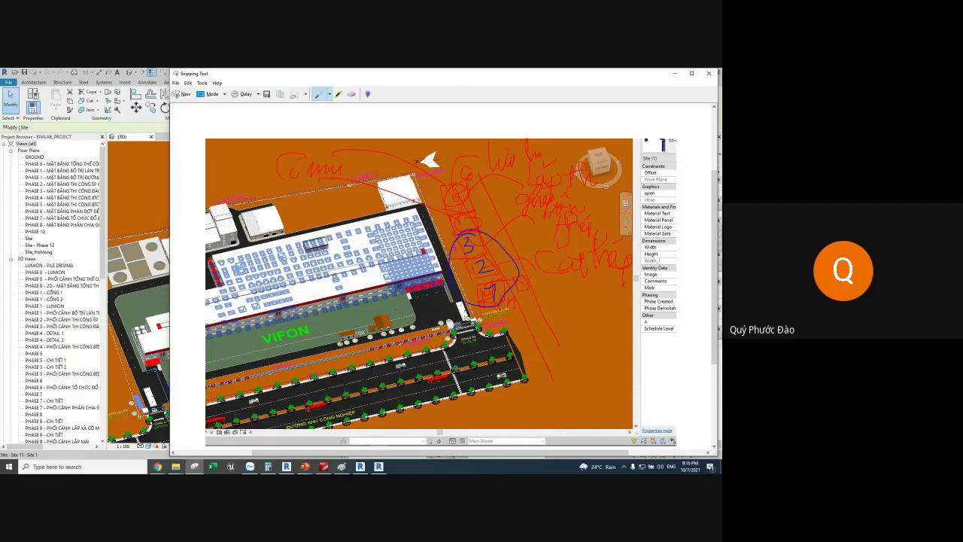
{"action": "left_click_drag", "start_coordinate": [508, 294], "coordinate": [565, 328]}
{"action": "mouse_move", "coordinate": [583, 312]}
{"action": "left_mouse_down"}
{"action": "mouse_move", "coordinate": [568, 321]}
{"action": "mouse_move", "coordinate": [584, 332]}
{"action": "left_mouse_up"}
{"action": "mouse_move", "coordinate": [594, 316]}
{"action": "left_mouse_down"}
{"action": "mouse_move", "coordinate": [599, 328]}
{"action": "mouse_move", "coordinate": [626, 330]}
{"action": "left_mouse_up"}
- Circle the 1 and draw a blue line down to the handwritten note 'Bắt buộc'
{"action": "mouse_move", "coordinate": [503, 276]}
{"action": "left_mouse_down"}
{"action": "mouse_move", "coordinate": [465, 293]}
{"action": "mouse_move", "coordinate": [530, 373]}
{"action": "left_mouse_up"}
{"action": "mouse_move", "coordinate": [552, 353]}
{"action": "left_mouse_down"}
{"action": "mouse_move", "coordinate": [571, 369]}
{"action": "mouse_move", "coordinate": [563, 379]}
{"action": "mouse_move", "coordinate": [581, 381]}
{"action": "left_mouse_up"}
{"action": "left_click_drag", "start_coordinate": [587, 374], "coordinate": [598, 381]}
{"action": "left_click_drag", "start_coordinate": [595, 369], "coordinate": [611, 376]}
{"action": "mouse_move", "coordinate": [614, 343]}
{"action": "left_mouse_down"}
{"action": "mouse_move", "coordinate": [612, 372]}
{"action": "mouse_move", "coordinate": [650, 372]}
{"action": "mouse_move", "coordinate": [644, 366]}
{"action": "left_mouse_up"}
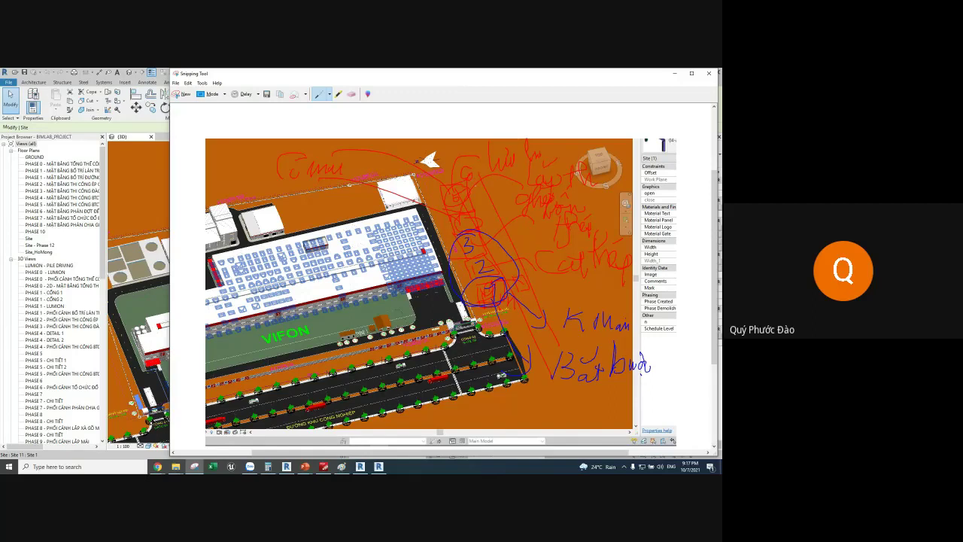
- Circle the top red marks in blue and write a two-line blue note at upper left
{"action": "mouse_move", "coordinate": [444, 181]}
{"action": "left_mouse_down"}
{"action": "mouse_move", "coordinate": [459, 210]}
{"action": "mouse_move", "coordinate": [269, 159]}
{"action": "mouse_move", "coordinate": [239, 202]}
{"action": "mouse_move", "coordinate": [271, 203]}
{"action": "left_mouse_up"}
{"action": "mouse_move", "coordinate": [280, 181]}
{"action": "left_mouse_down"}
{"action": "mouse_move", "coordinate": [276, 205]}
{"action": "mouse_move", "coordinate": [277, 164]}
{"action": "left_mouse_up"}
{"action": "mouse_move", "coordinate": [299, 170]}
{"action": "left_mouse_down"}
{"action": "mouse_move", "coordinate": [295, 206]}
{"action": "mouse_move", "coordinate": [337, 211]}
{"action": "left_mouse_up"}
{"action": "left_click_drag", "start_coordinate": [337, 201], "coordinate": [353, 200]}
{"action": "mouse_move", "coordinate": [263, 214]}
{"action": "left_mouse_down"}
{"action": "mouse_move", "coordinate": [268, 230]}
{"action": "mouse_move", "coordinate": [314, 230]}
{"action": "mouse_move", "coordinate": [325, 210]}
{"action": "left_mouse_up"}
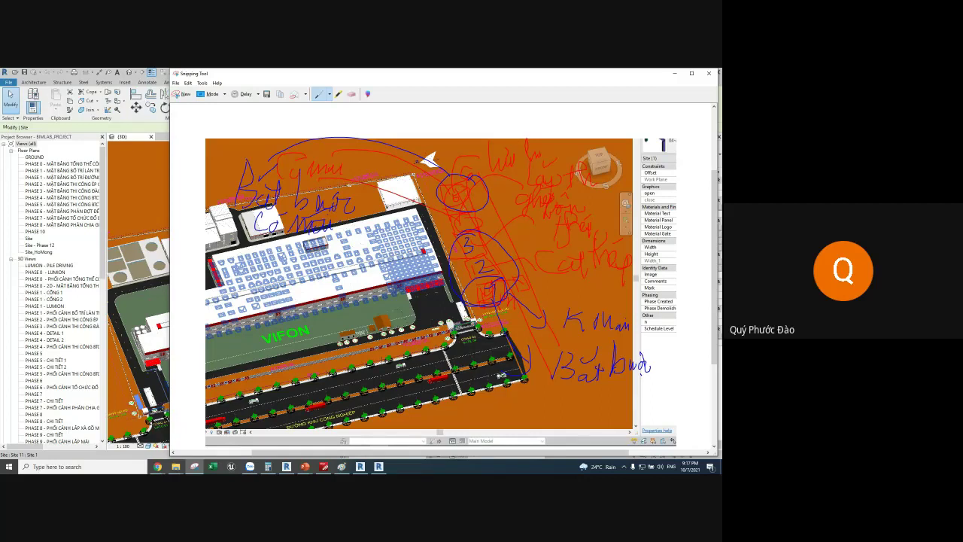
{"action": "scroll", "coordinate": [441, 275], "scroll_direction": "down", "scroll_amount": 1}
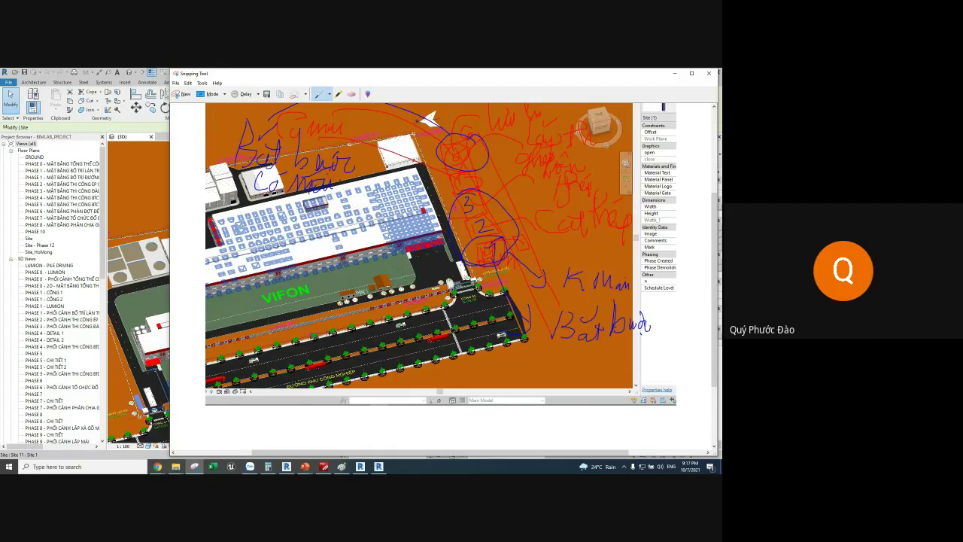
{"action": "scroll", "coordinate": [441, 256], "scroll_direction": "up", "scroll_amount": 1}
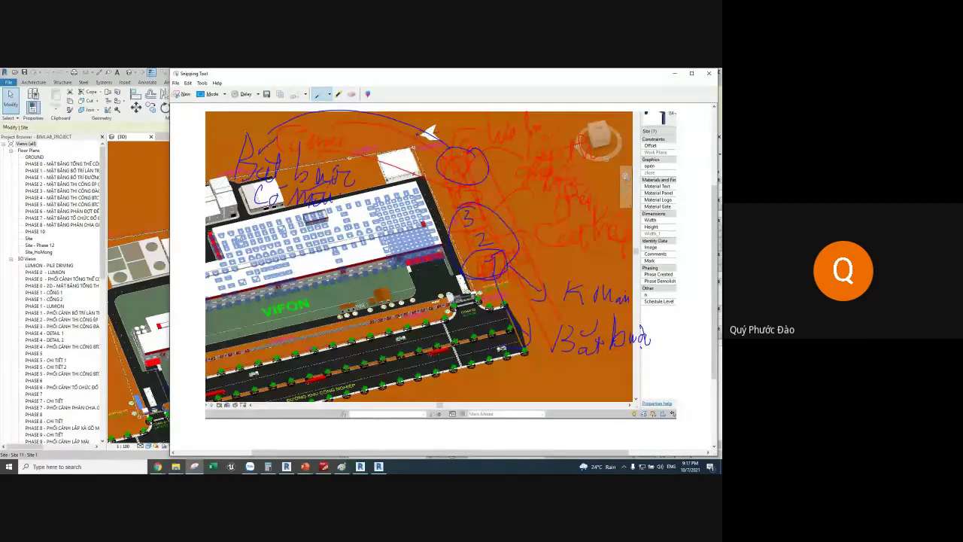
{"action": "scroll", "coordinate": [441, 260], "scroll_direction": "down", "scroll_amount": 1}
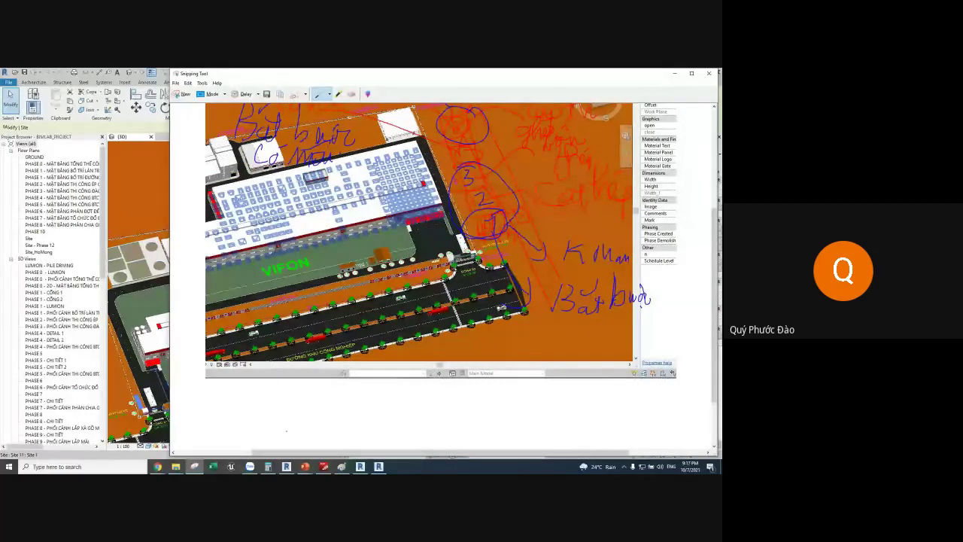
- Paste the marked-up screenshot into the BIM 4D - T3 - T5 30/09 Zalo group and send it
{"action": "left_click", "coordinate": [249, 467]}
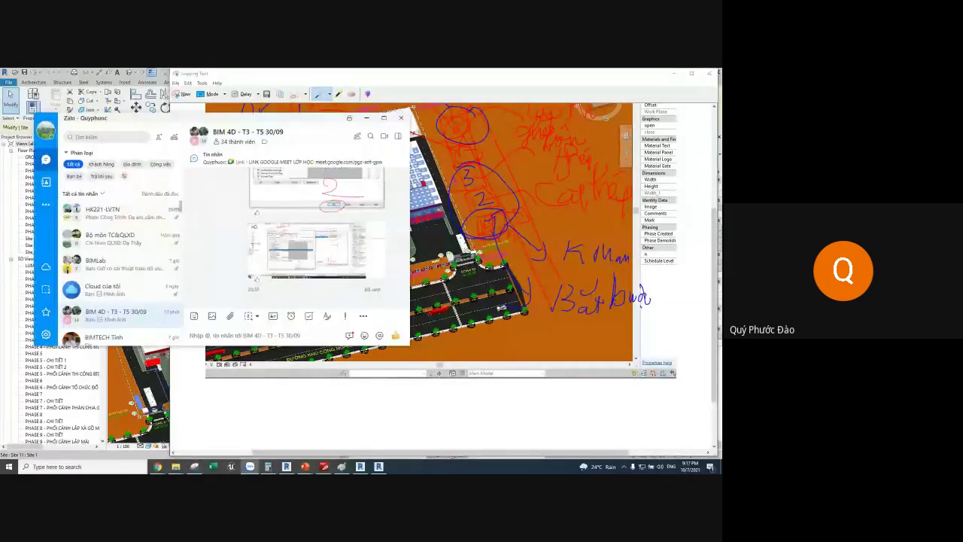
{"action": "left_click", "coordinate": [279, 332]}
{"action": "key", "text": "ctrl+v"}
{"action": "key", "text": "Return"}
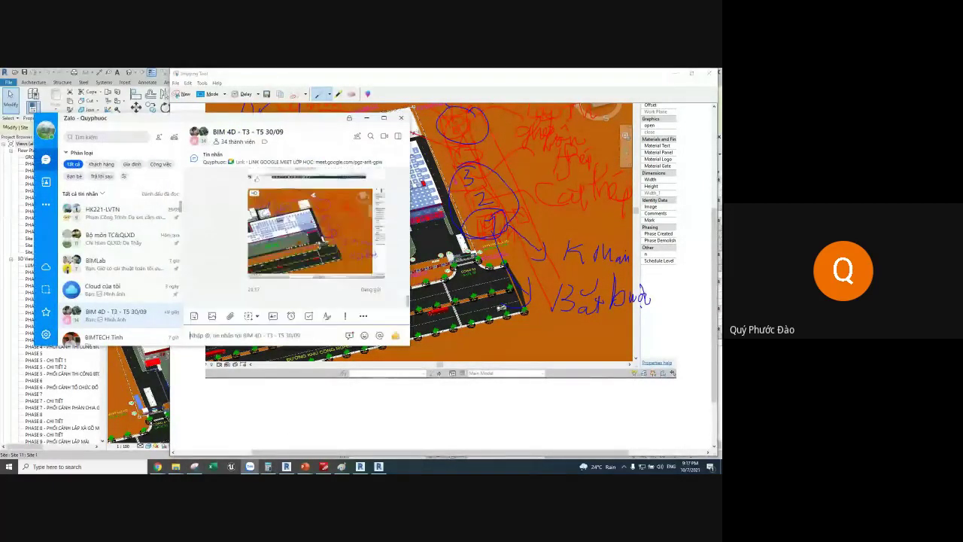
{"action": "left_click", "coordinate": [194, 467]}
{"action": "scroll", "coordinate": [429, 133], "scroll_direction": "up", "scroll_amount": 2}
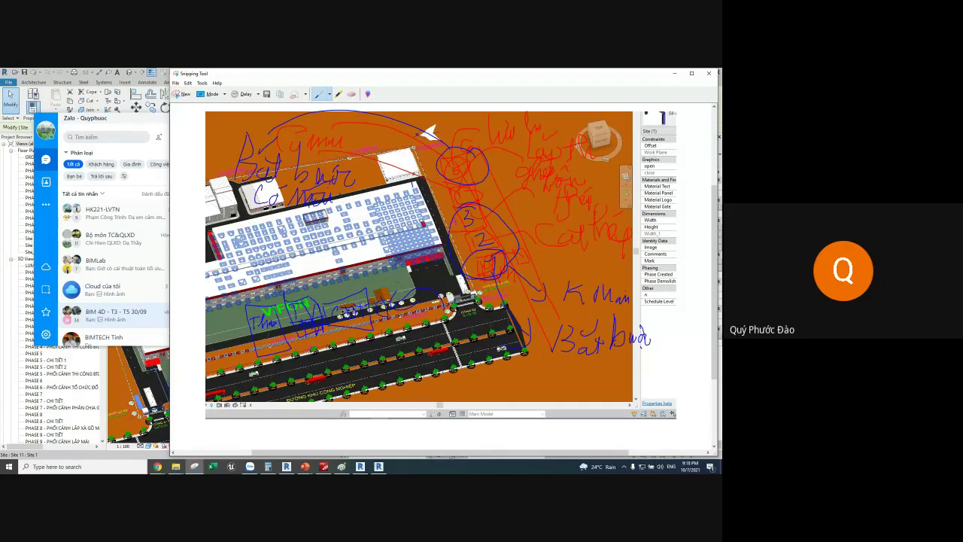
- Draw a blue box with marks on the lower-left green area, then maximize the Snipping Tool window
{"action": "left_click_drag", "start_coordinate": [241, 307], "coordinate": [216, 341]}
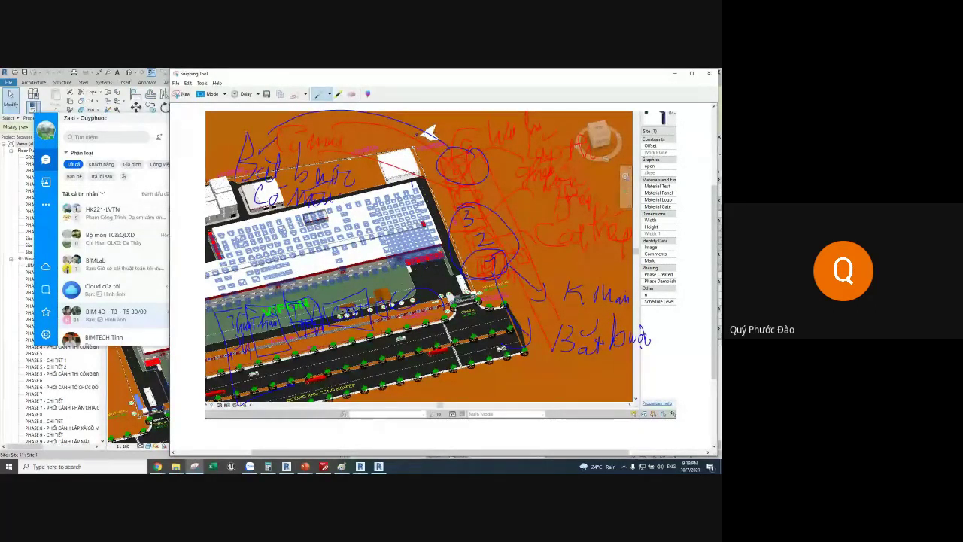
{"action": "mouse_move", "coordinate": [218, 314]}
{"action": "left_mouse_down"}
{"action": "mouse_move", "coordinate": [193, 342]}
{"action": "mouse_move", "coordinate": [201, 381]}
{"action": "left_mouse_up"}
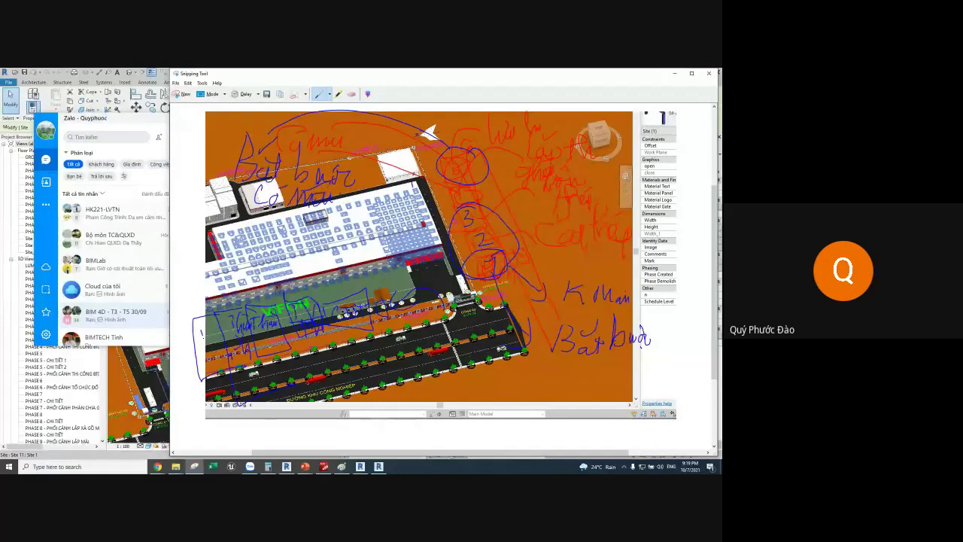
{"action": "left_click_drag", "start_coordinate": [204, 348], "coordinate": [212, 324]}
{"action": "left_click_drag", "start_coordinate": [209, 322], "coordinate": [216, 331]}
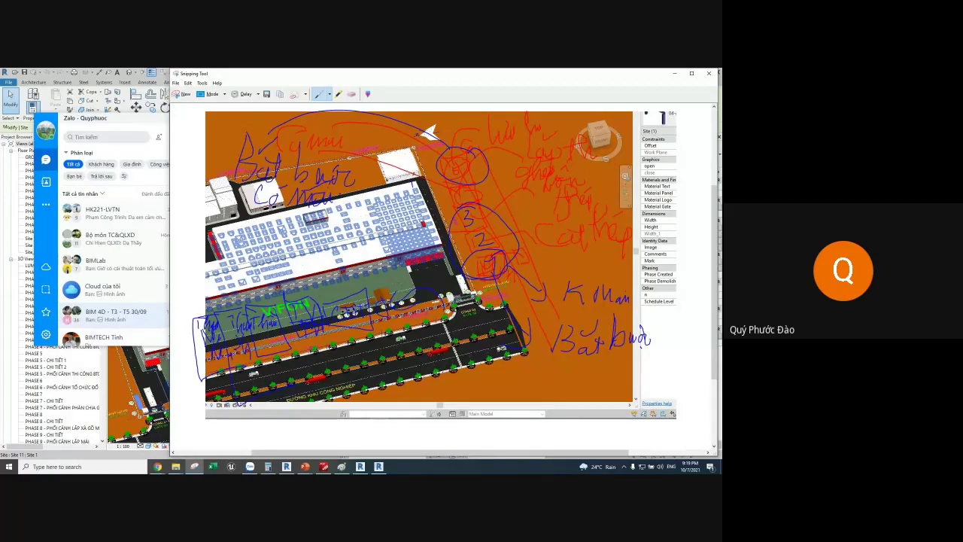
{"action": "left_click", "coordinate": [692, 73]}
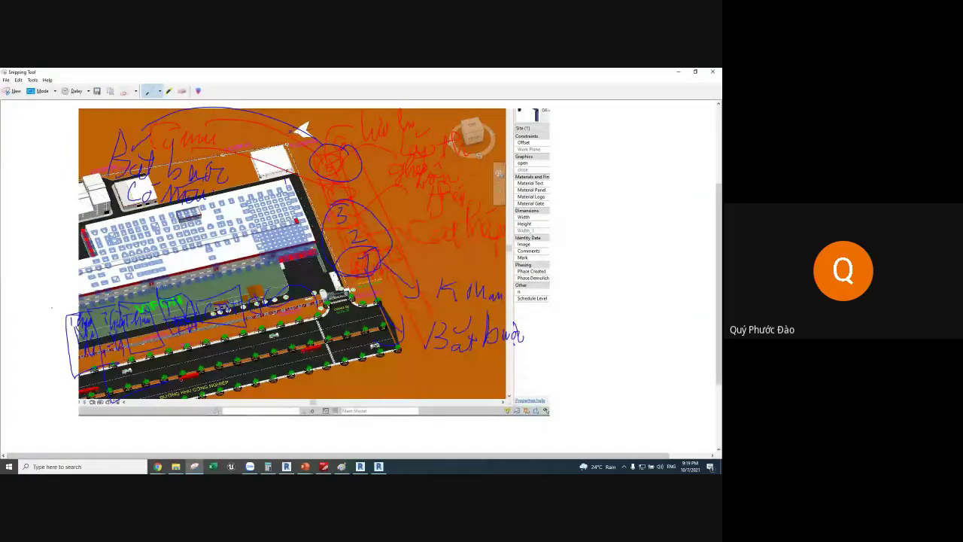
- Draw blue boxes with handwritten notes down the screenshot's left margin, ending with one at upper left
{"action": "mouse_move", "coordinate": [54, 315]}
{"action": "left_mouse_down"}
{"action": "mouse_move", "coordinate": [34, 384]}
{"action": "mouse_move", "coordinate": [2, 313]}
{"action": "mouse_move", "coordinate": [61, 300]}
{"action": "left_mouse_up"}
{"action": "mouse_move", "coordinate": [25, 329]}
{"action": "left_mouse_down"}
{"action": "mouse_move", "coordinate": [27, 354]}
{"action": "mouse_move", "coordinate": [56, 357]}
{"action": "mouse_move", "coordinate": [59, 323]}
{"action": "left_mouse_up"}
{"action": "left_click_drag", "start_coordinate": [43, 370], "coordinate": [50, 376]}
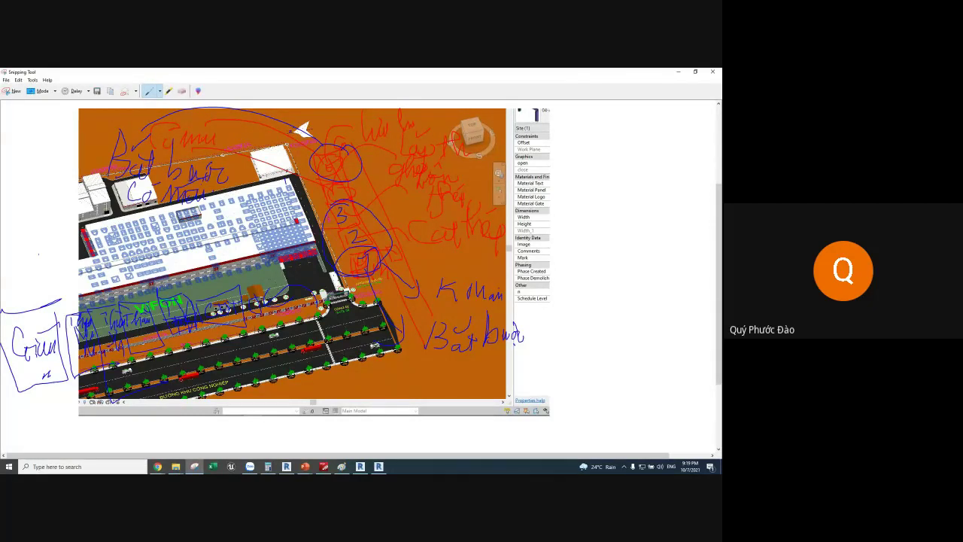
{"action": "mouse_move", "coordinate": [50, 241]}
{"action": "left_mouse_down"}
{"action": "mouse_move", "coordinate": [54, 281]}
{"action": "mouse_move", "coordinate": [23, 262]}
{"action": "mouse_move", "coordinate": [24, 251]}
{"action": "mouse_move", "coordinate": [33, 262]}
{"action": "left_mouse_up"}
{"action": "left_click_drag", "start_coordinate": [37, 263], "coordinate": [55, 245]}
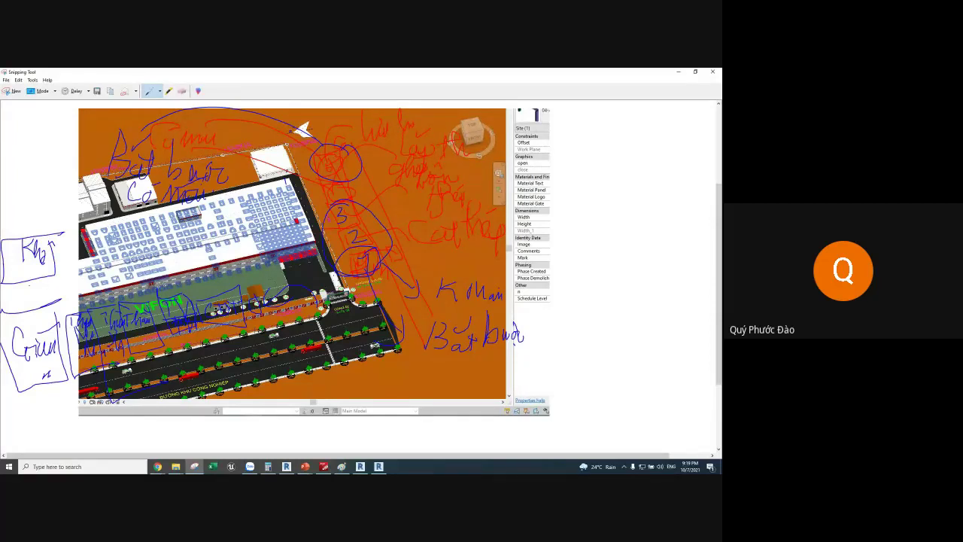
{"action": "mouse_move", "coordinate": [9, 260]}
{"action": "left_mouse_down"}
{"action": "mouse_move", "coordinate": [17, 277]}
{"action": "mouse_move", "coordinate": [37, 280]}
{"action": "left_mouse_up"}
{"action": "left_click_drag", "start_coordinate": [50, 269], "coordinate": [54, 286]}
{"action": "mouse_move", "coordinate": [54, 250]}
{"action": "left_mouse_down"}
{"action": "mouse_move", "coordinate": [74, 276]}
{"action": "mouse_move", "coordinate": [90, 268]}
{"action": "left_mouse_up"}
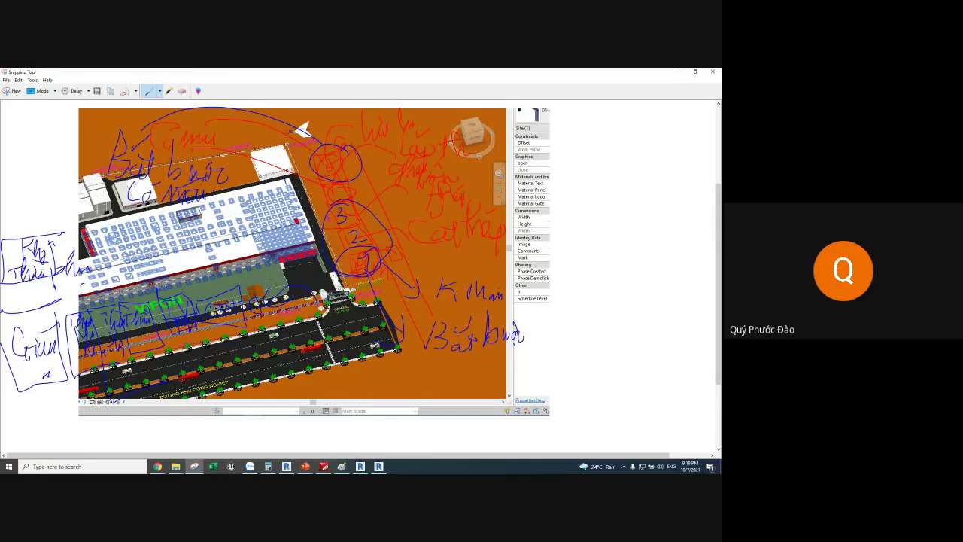
{"action": "mouse_move", "coordinate": [8, 173]}
{"action": "left_mouse_down"}
{"action": "mouse_move", "coordinate": [9, 204]}
{"action": "mouse_move", "coordinate": [71, 207]}
{"action": "left_mouse_up"}
{"action": "mouse_move", "coordinate": [65, 194]}
{"action": "left_mouse_down"}
{"action": "mouse_move", "coordinate": [63, 167]}
{"action": "mouse_move", "coordinate": [8, 172]}
{"action": "left_mouse_up"}
- Snap Revit to the left half of the screen and the Chrome Google Meet call to the right
{"action": "mouse_move", "coordinate": [157, 467]}
{"action": "left_click", "coordinate": [113, 436]}
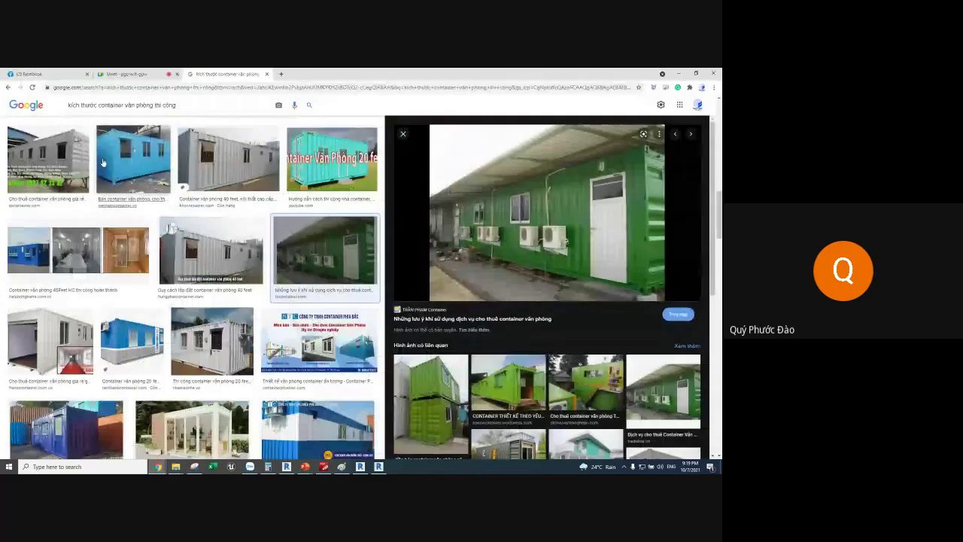
{"action": "left_click", "coordinate": [150, 78]}
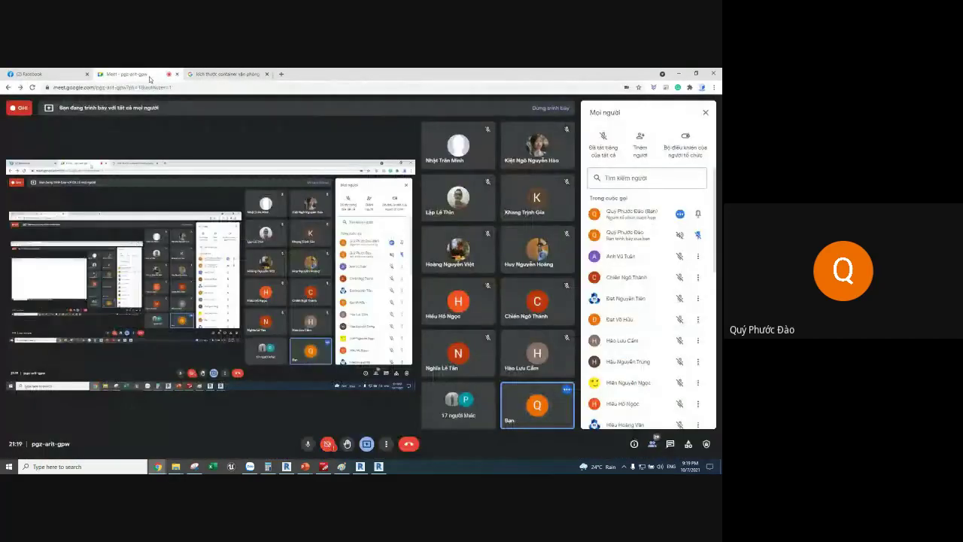
{"action": "left_click", "coordinate": [379, 466]}
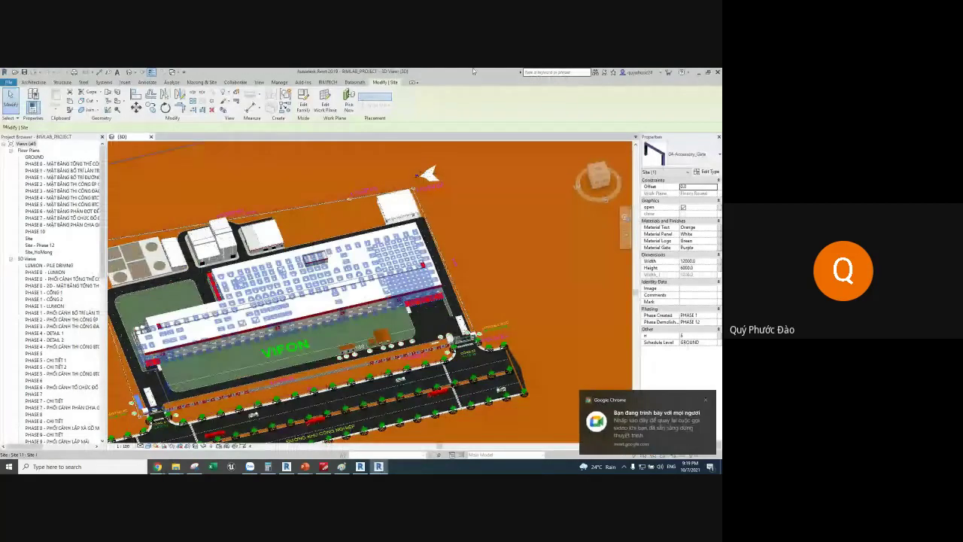
{"action": "left_click", "coordinate": [378, 467]}
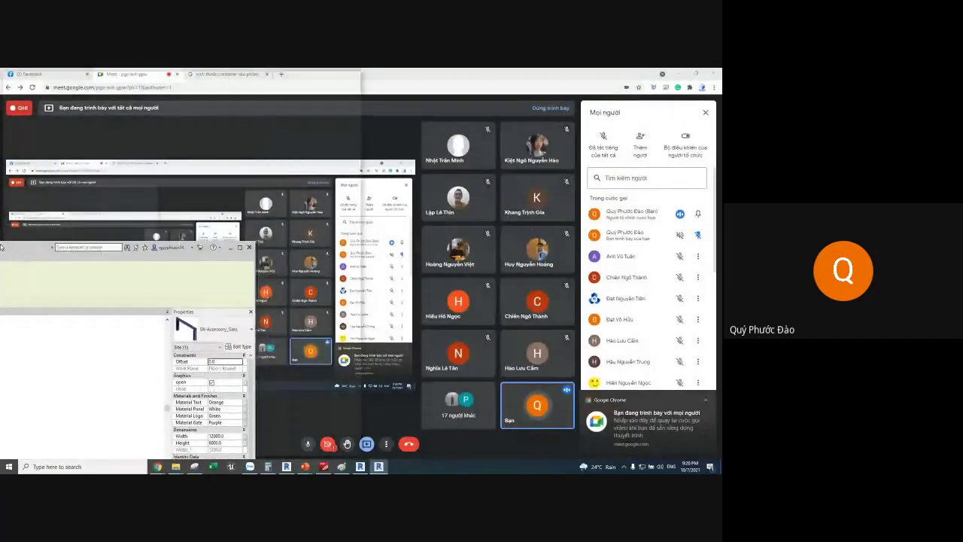
{"action": "left_click_drag", "start_coordinate": [29, 255], "coordinate": [1, 226]}
{"action": "left_click", "coordinate": [466, 129]}
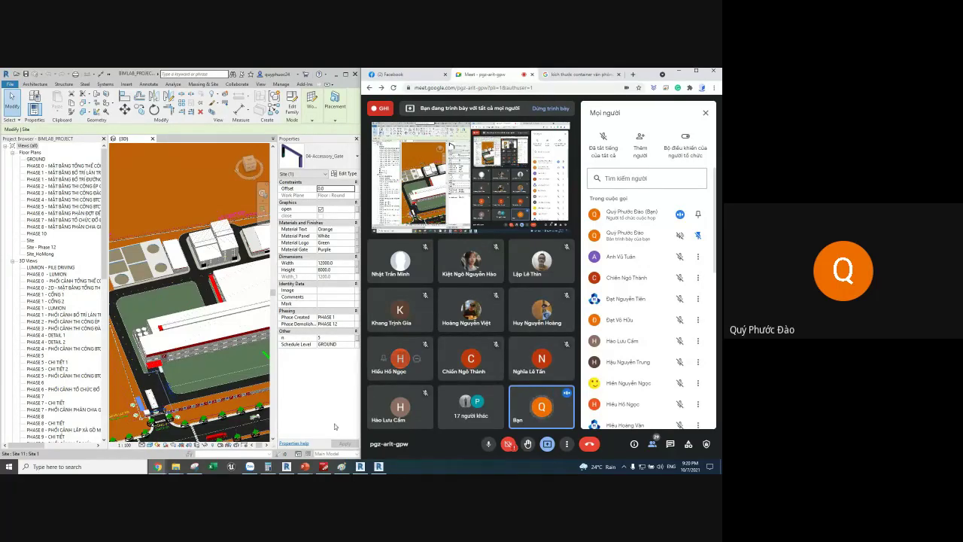
{"action": "mouse_move", "coordinate": [305, 467]}
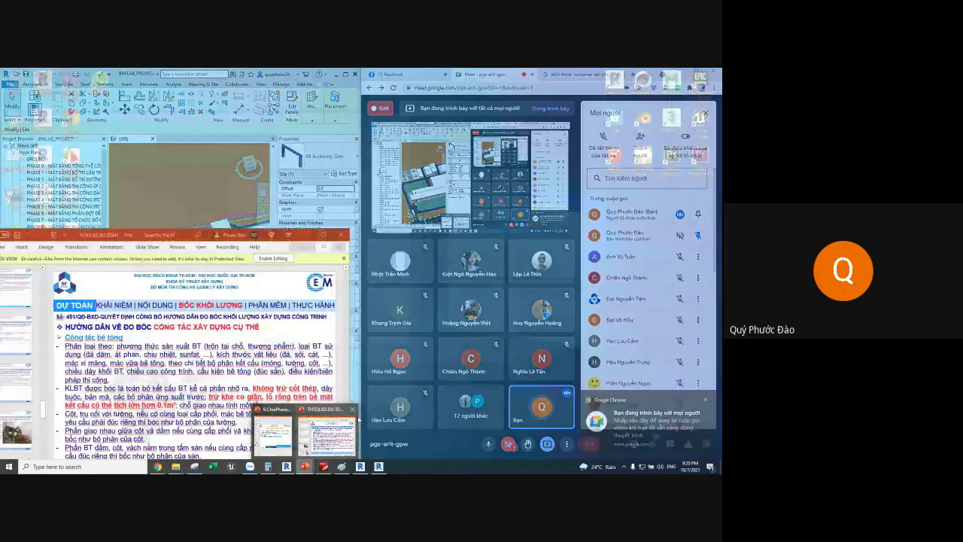
- Show slide 2 of the PowerPoint lecture deck, the course outline headed '6 CHIA PHASE, CẬP NHẬT TIẾN ĐỘ'
{"action": "left_click", "coordinate": [273, 433]}
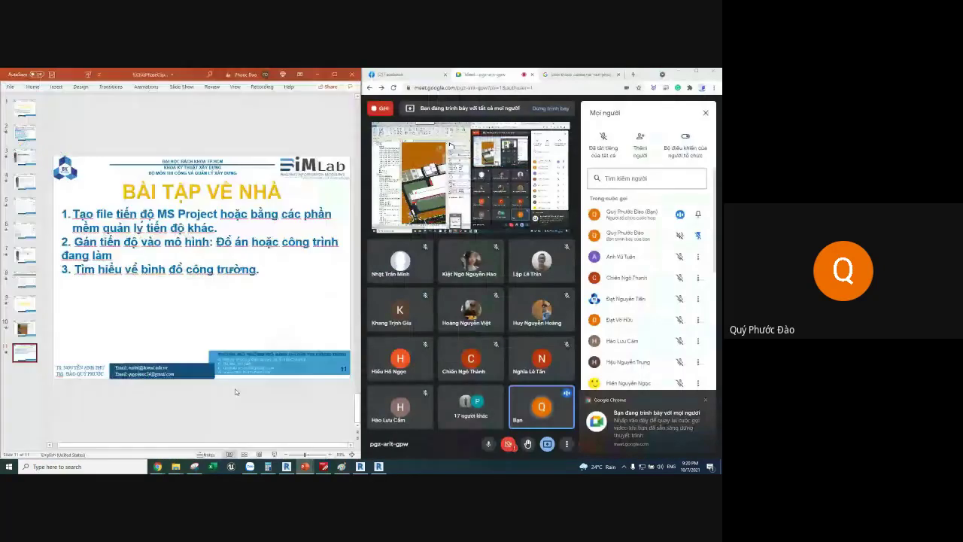
{"action": "scroll", "coordinate": [235, 392], "scroll_direction": "up", "scroll_amount": 2}
{"action": "scroll", "coordinate": [235, 391], "scroll_direction": "up", "scroll_amount": 3}
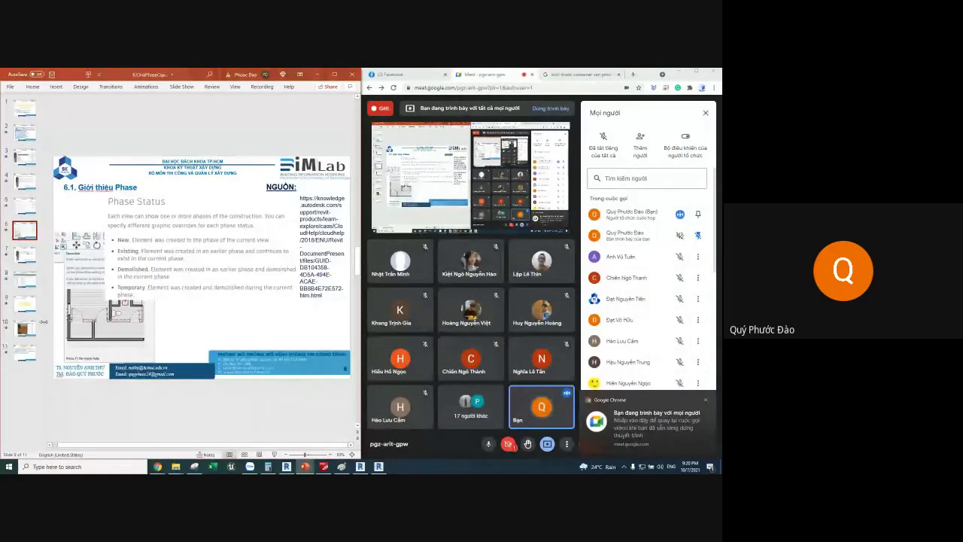
{"action": "left_click", "coordinate": [29, 137]}
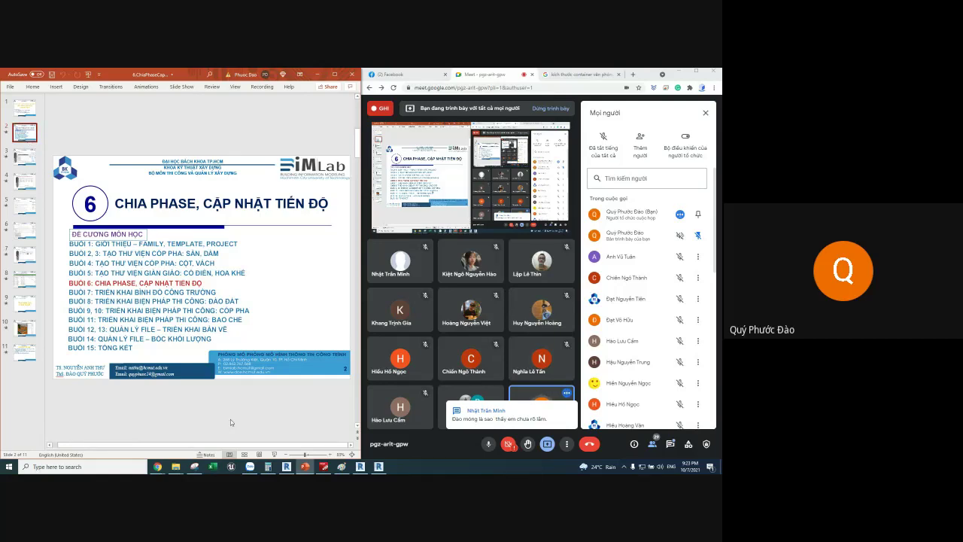
- Bring the assignment PDF forward in PDF-XChange Editor and return to page 21
{"action": "left_click", "coordinate": [323, 467]}
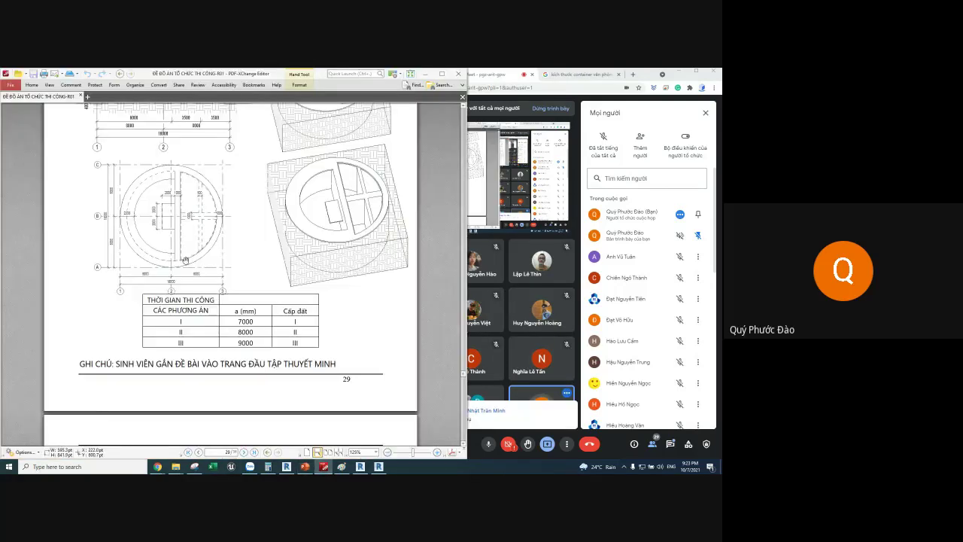
{"action": "scroll", "coordinate": [415, 344], "scroll_direction": "up", "scroll_amount": 10}
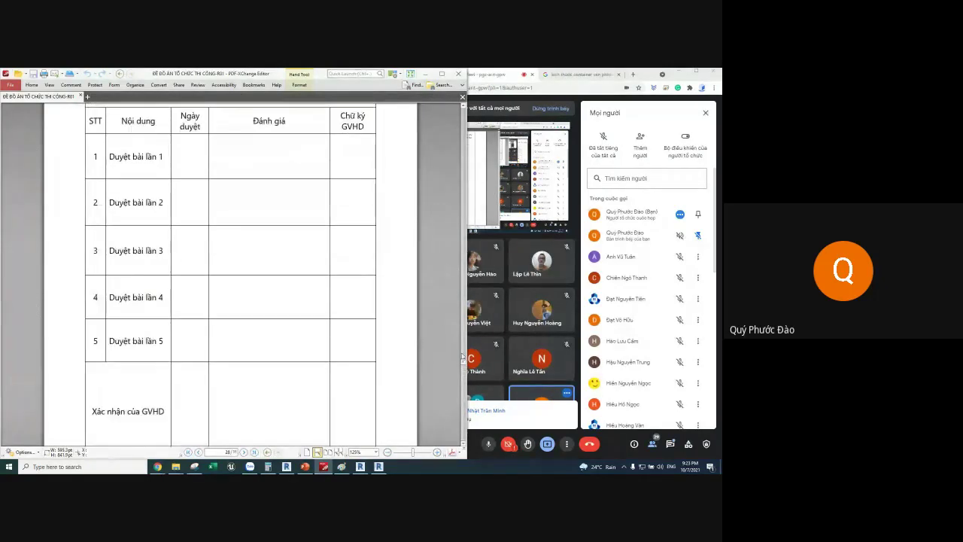
{"action": "left_click_drag", "start_coordinate": [459, 311], "coordinate": [459, 301]}
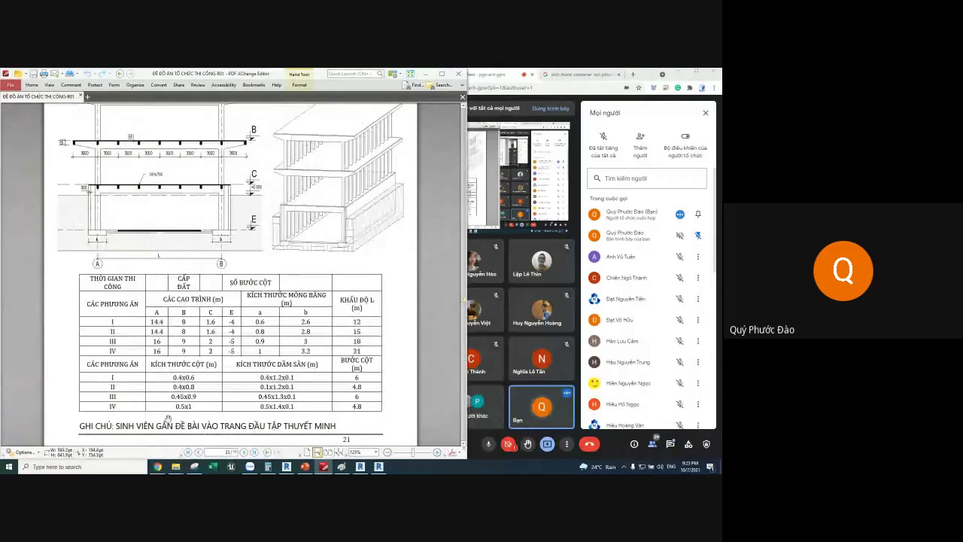
- Snip the section drawing and table on page 21
{"action": "left_click", "coordinate": [194, 467]}
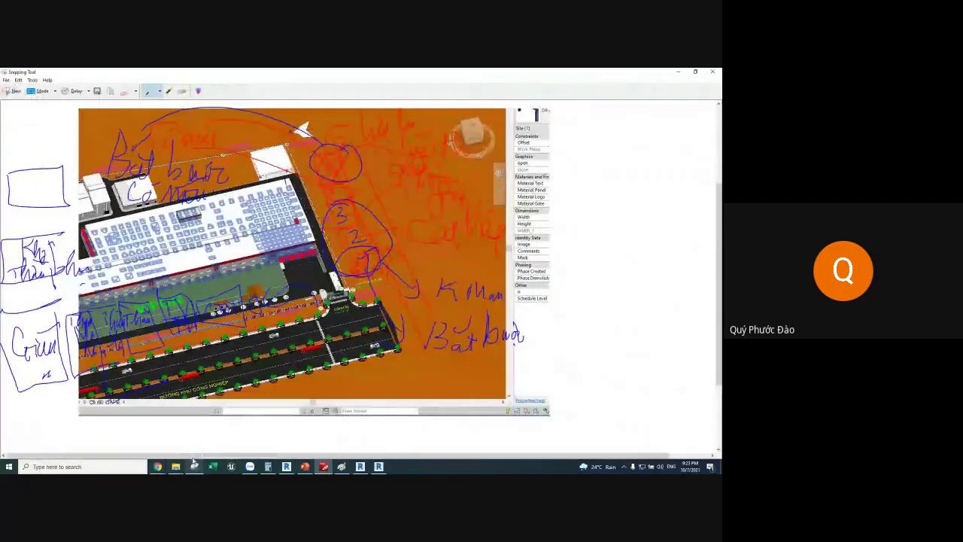
{"action": "left_click", "coordinate": [13, 91]}
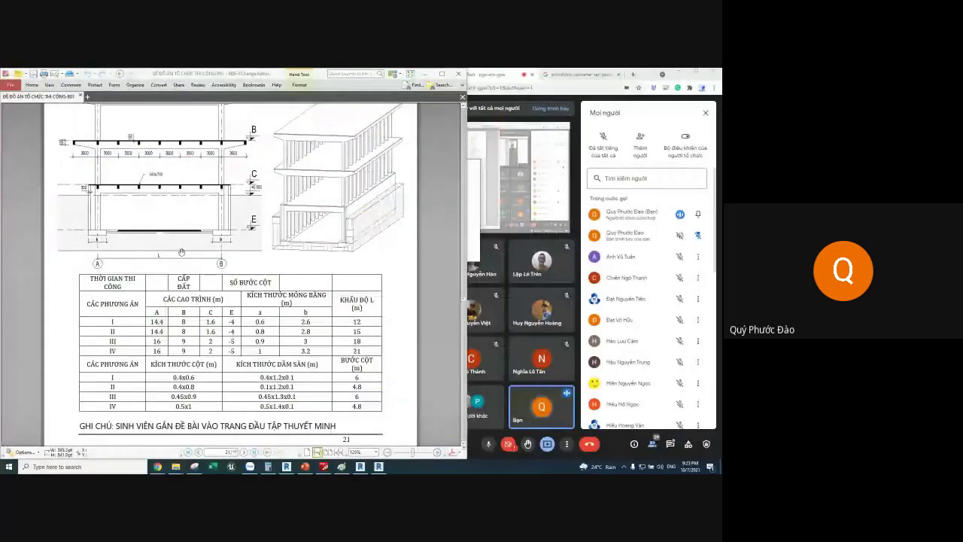
{"action": "left_click_drag", "start_coordinate": [231, 213], "coordinate": [269, 216]}
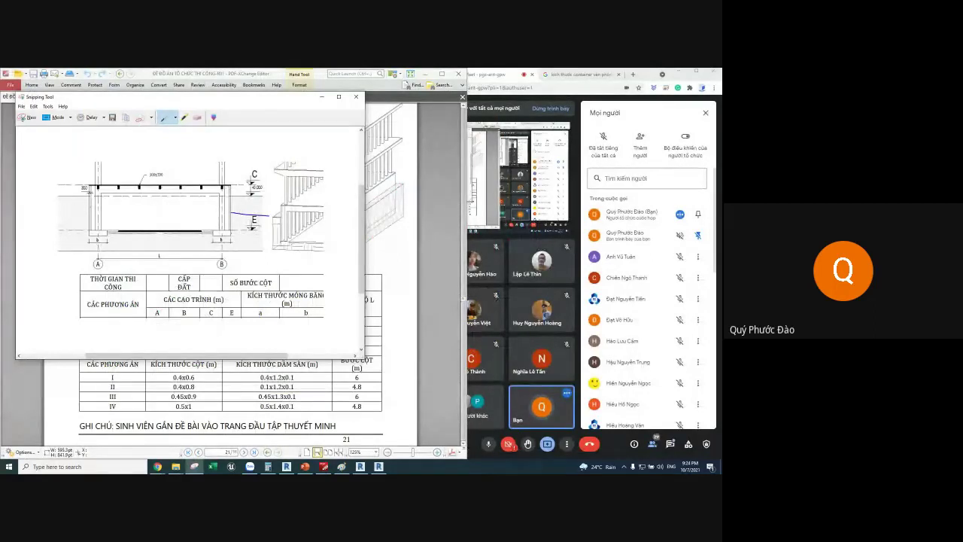
- Trace the foundation base under level E with blue pen strokes, then show the Meet chat
{"action": "left_click_drag", "start_coordinate": [230, 232], "coordinate": [277, 236]}
{"action": "left_click_drag", "start_coordinate": [213, 234], "coordinate": [108, 238]}
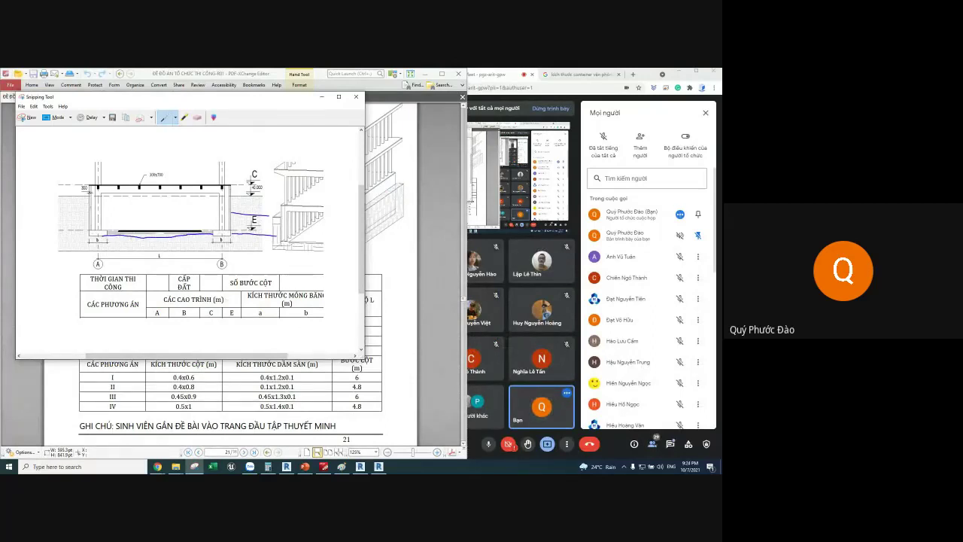
{"action": "left_click_drag", "start_coordinate": [213, 235], "coordinate": [234, 238]}
{"action": "left_click", "coordinate": [670, 444]}
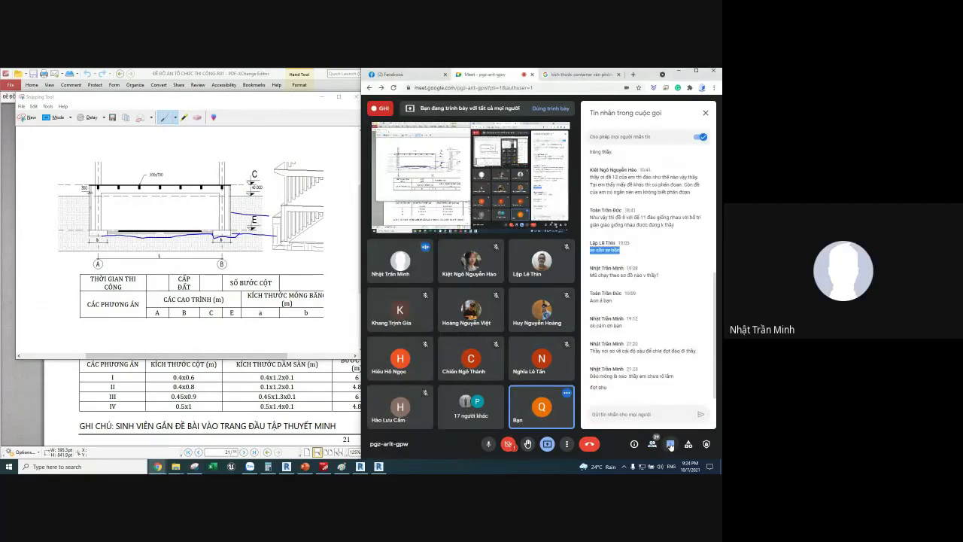
- Bring the assignment PDF to the front and scroll up through earlier sheets
{"action": "left_click", "coordinate": [242, 368]}
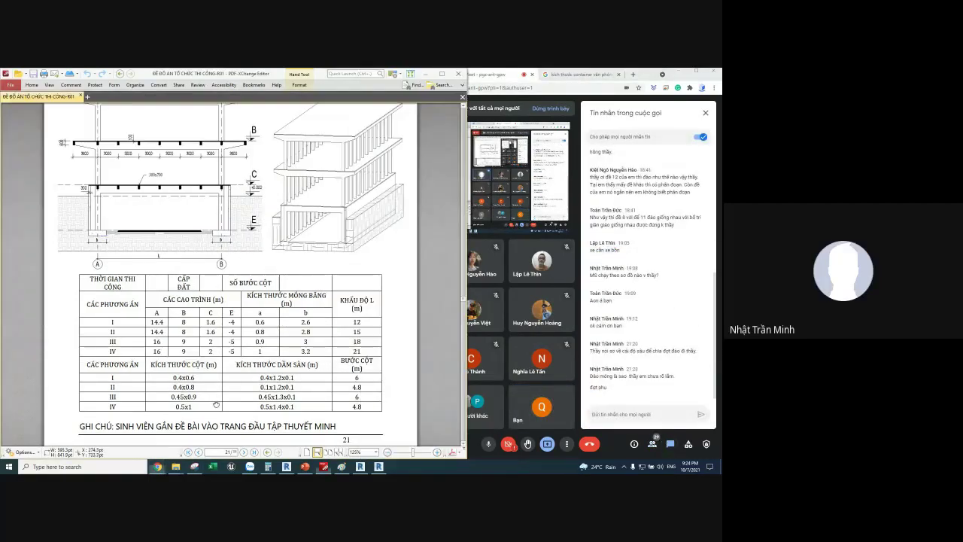
{"action": "scroll", "coordinate": [242, 368], "scroll_direction": "up", "scroll_amount": 10}
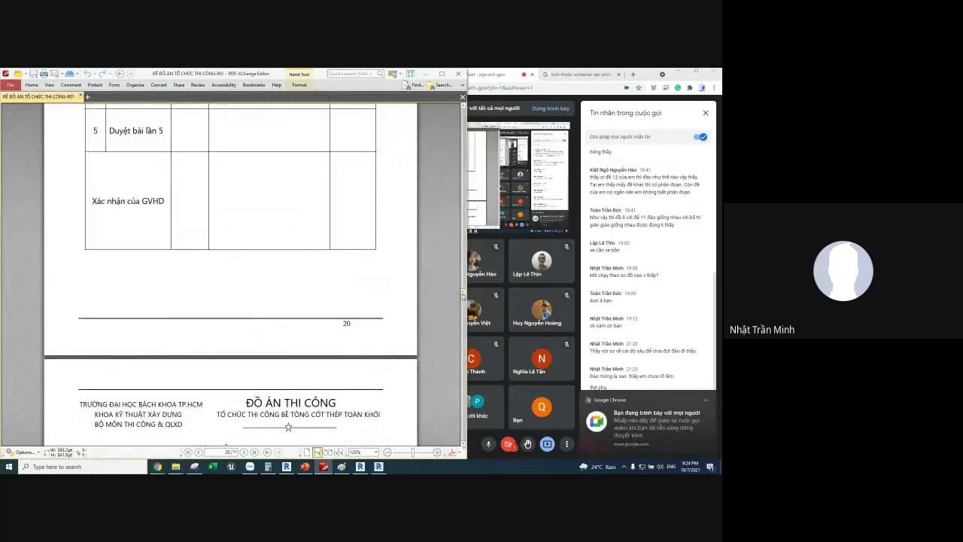
{"action": "scroll", "coordinate": [464, 278], "scroll_direction": "up", "scroll_amount": 10}
{"action": "scroll", "coordinate": [464, 275], "scroll_direction": "up", "scroll_amount": 5}
{"action": "scroll", "coordinate": [463, 263], "scroll_direction": "up", "scroll_amount": 5}
{"action": "scroll", "coordinate": [464, 252], "scroll_direction": "up", "scroll_amount": 5}
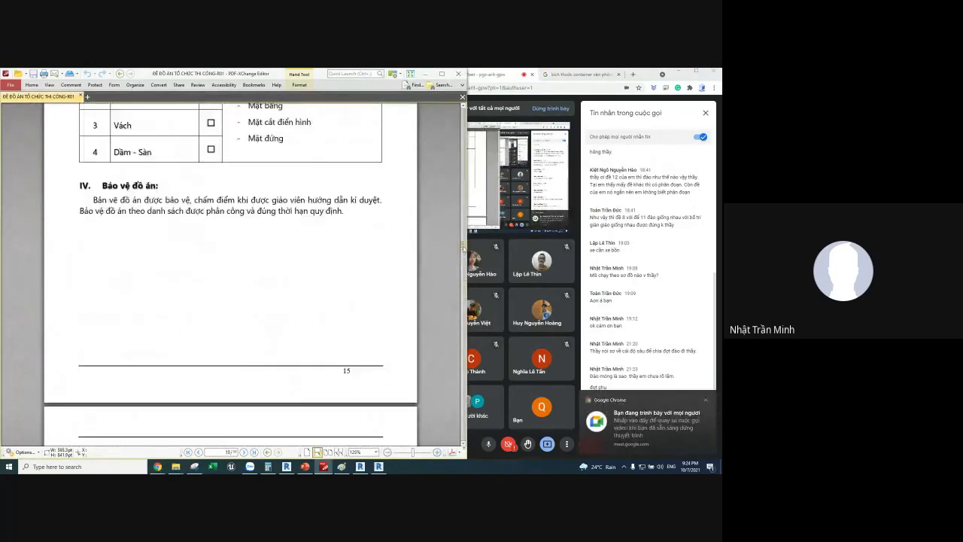
{"action": "scroll", "coordinate": [463, 241], "scroll_direction": "up", "scroll_amount": 5}
{"action": "left_click_drag", "start_coordinate": [464, 241], "coordinate": [451, 189]}
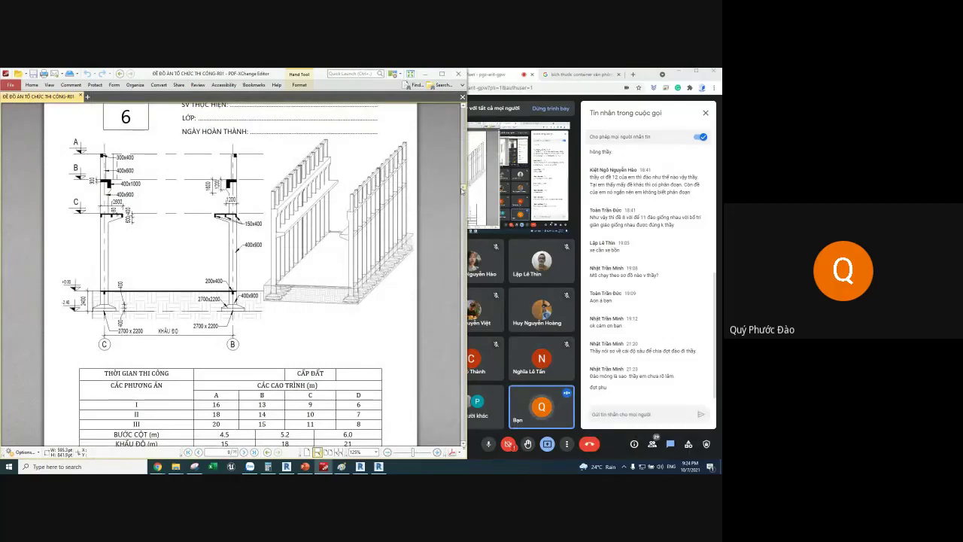
{"action": "left_click_drag", "start_coordinate": [462, 190], "coordinate": [456, 268]}
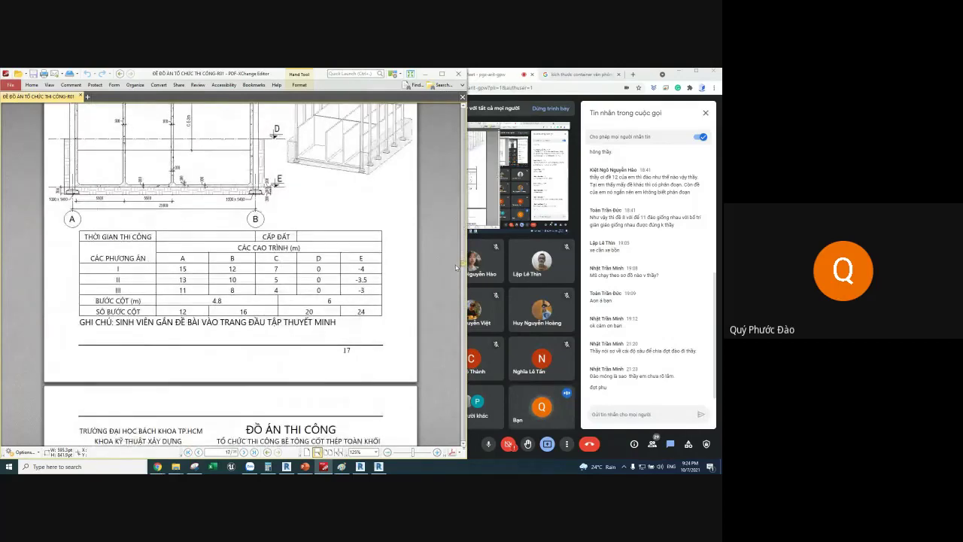
- Browse back and forth through the assignment PDF sheets
{"action": "scroll", "coordinate": [414, 294], "scroll_direction": "down", "scroll_amount": 5}
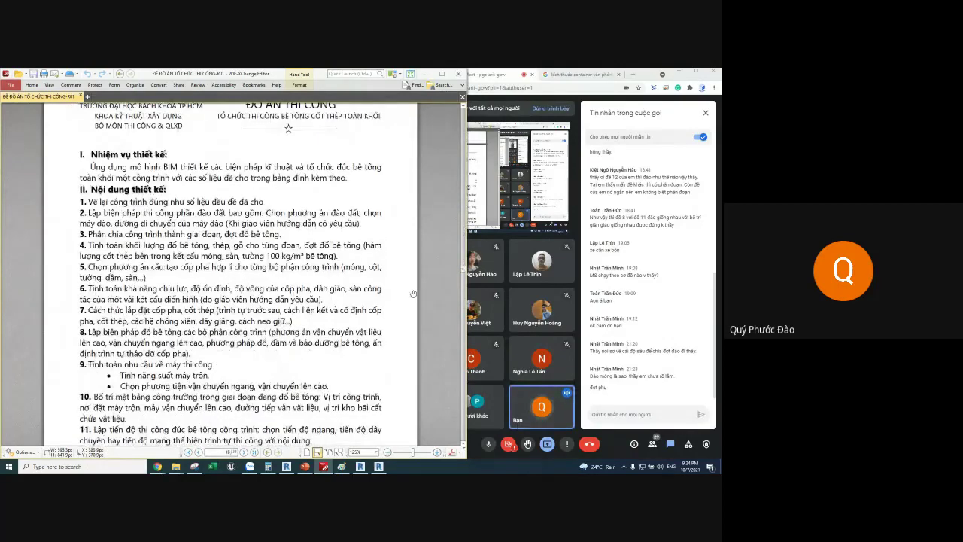
{"action": "scroll", "coordinate": [413, 294], "scroll_direction": "down", "scroll_amount": 3}
{"action": "scroll", "coordinate": [413, 294], "scroll_direction": "down", "scroll_amount": 3}
{"action": "left_click_drag", "start_coordinate": [464, 274], "coordinate": [463, 316]}
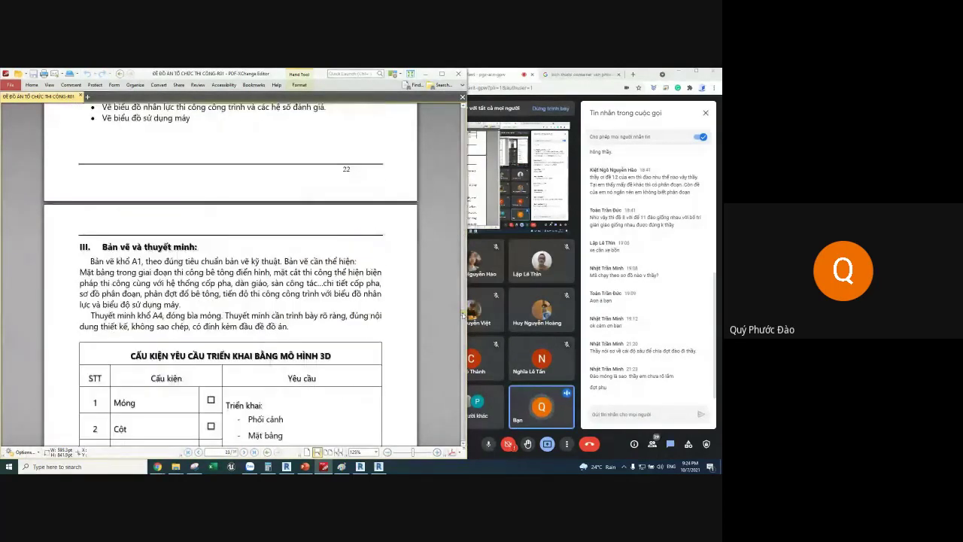
{"action": "scroll", "coordinate": [462, 316], "scroll_direction": "up", "scroll_amount": 3}
{"action": "scroll", "coordinate": [455, 239], "scroll_direction": "down", "scroll_amount": 3}
{"action": "scroll", "coordinate": [455, 239], "scroll_direction": "up", "scroll_amount": 6}
{"action": "scroll", "coordinate": [454, 294], "scroll_direction": "up", "scroll_amount": 10}
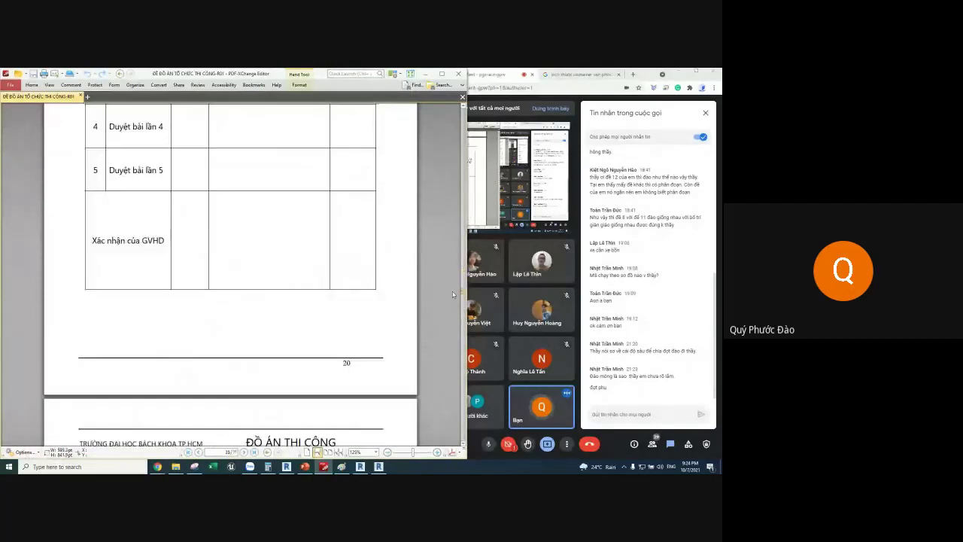
{"action": "scroll", "coordinate": [454, 294], "scroll_direction": "down", "scroll_amount": 3}
{"action": "scroll", "coordinate": [454, 301], "scroll_direction": "down", "scroll_amount": 2}
{"action": "scroll", "coordinate": [451, 316], "scroll_direction": "down", "scroll_amount": 4}
{"action": "scroll", "coordinate": [450, 332], "scroll_direction": "down", "scroll_amount": 4}
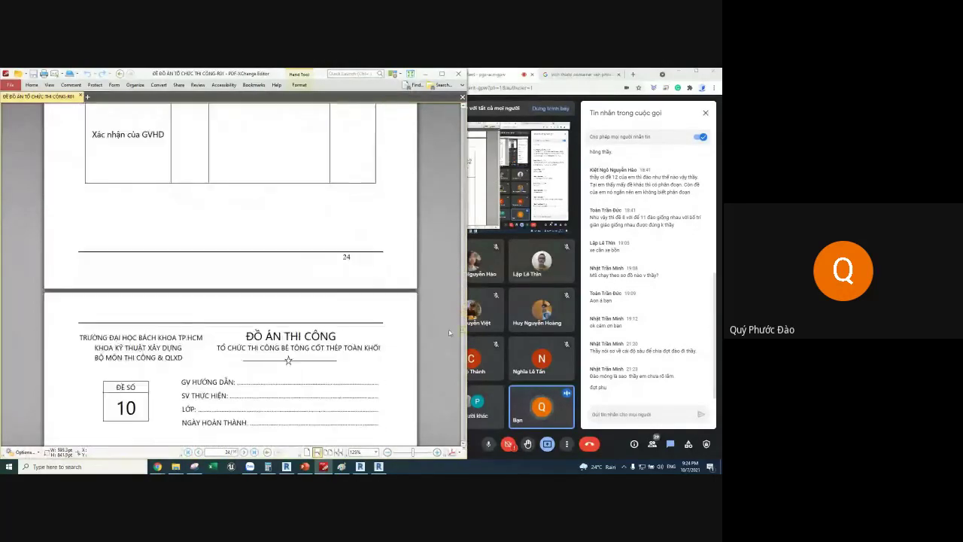
{"action": "scroll", "coordinate": [449, 333], "scroll_direction": "down", "scroll_amount": 3}
{"action": "scroll", "coordinate": [449, 336], "scroll_direction": "down", "scroll_amount": 6}
{"action": "scroll", "coordinate": [449, 339], "scroll_direction": "up", "scroll_amount": 6}
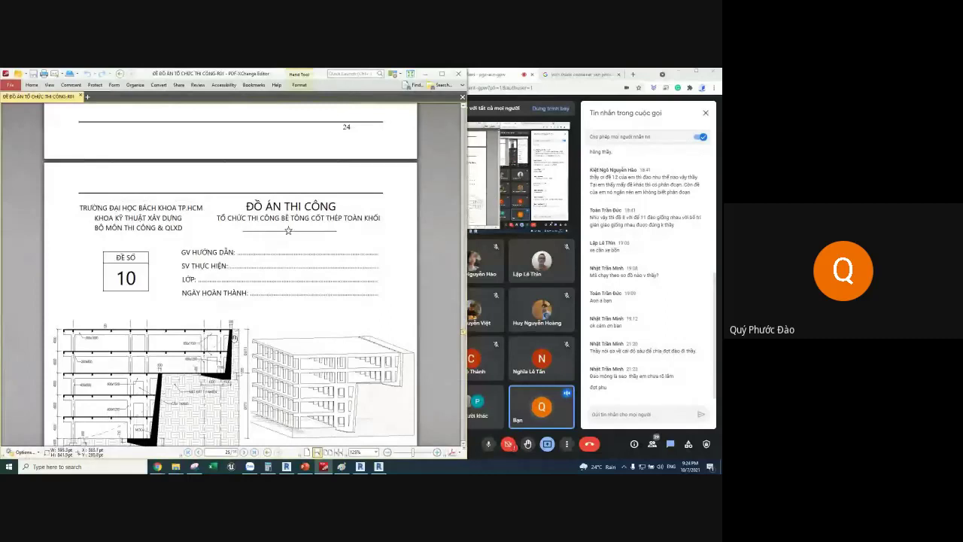
{"action": "scroll", "coordinate": [235, 331], "scroll_direction": "down", "scroll_amount": 3}
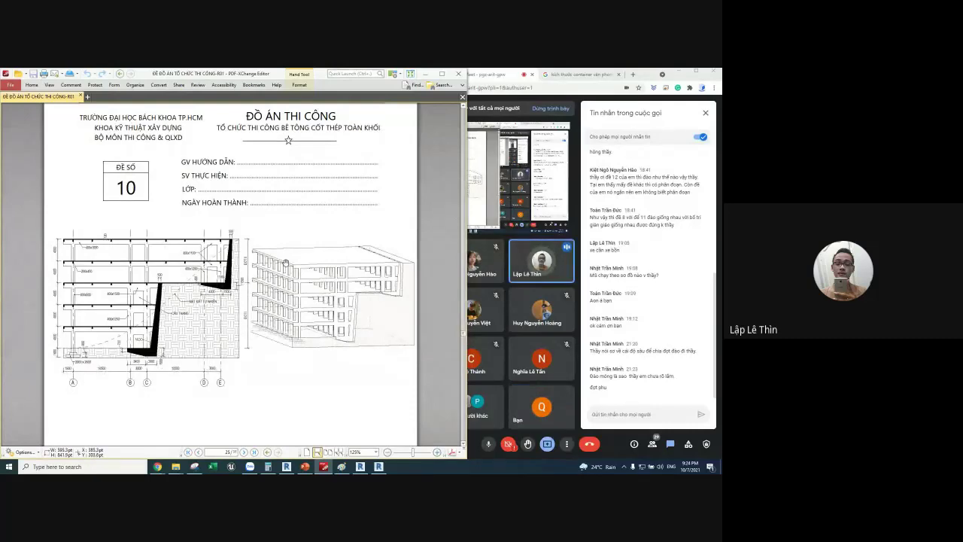
- Move past Đề số 11 and settle on page 25, the Đề số 10 sheet
{"action": "left_click", "coordinate": [464, 368]}
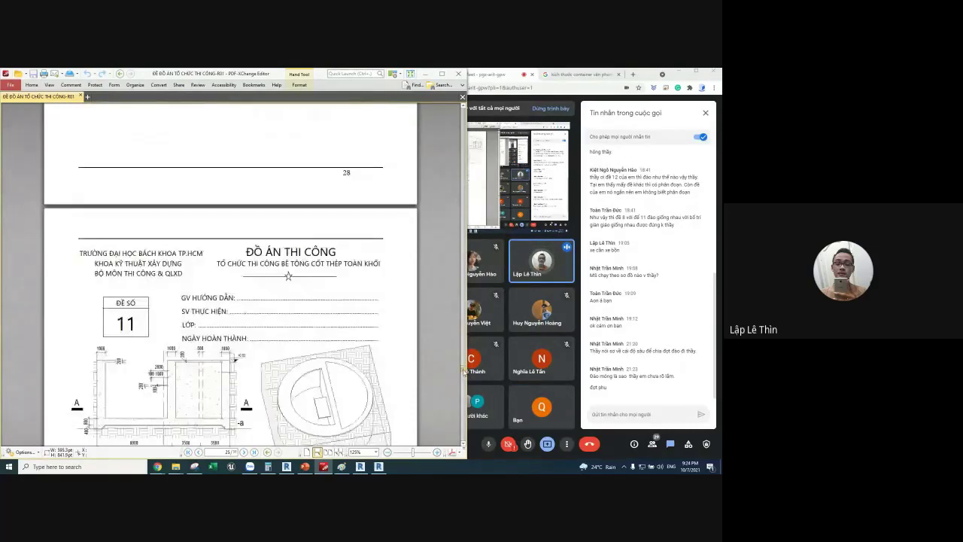
{"action": "left_click_drag", "start_coordinate": [464, 369], "coordinate": [461, 322]}
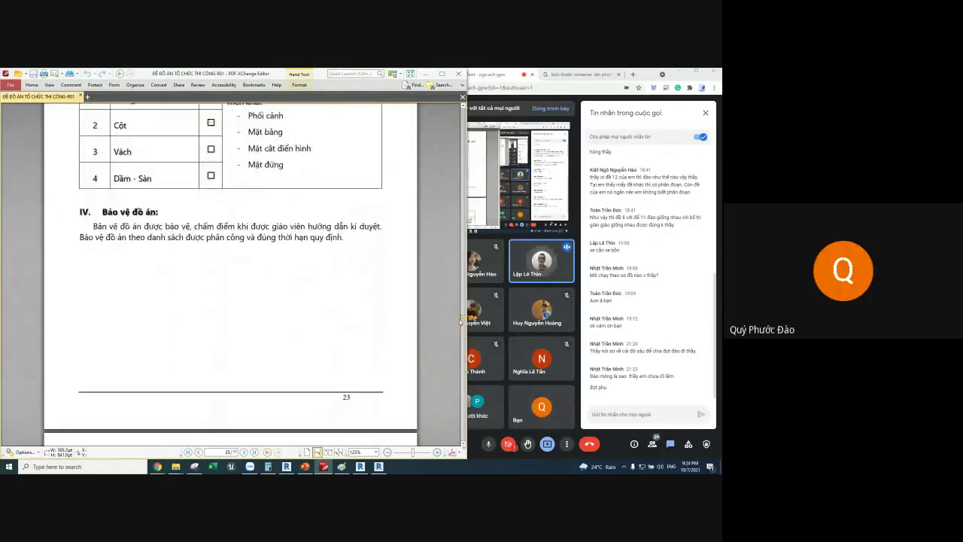
{"action": "scroll", "coordinate": [324, 351], "scroll_direction": "down", "scroll_amount": 3}
{"action": "scroll", "coordinate": [324, 352], "scroll_direction": "down", "scroll_amount": 2}
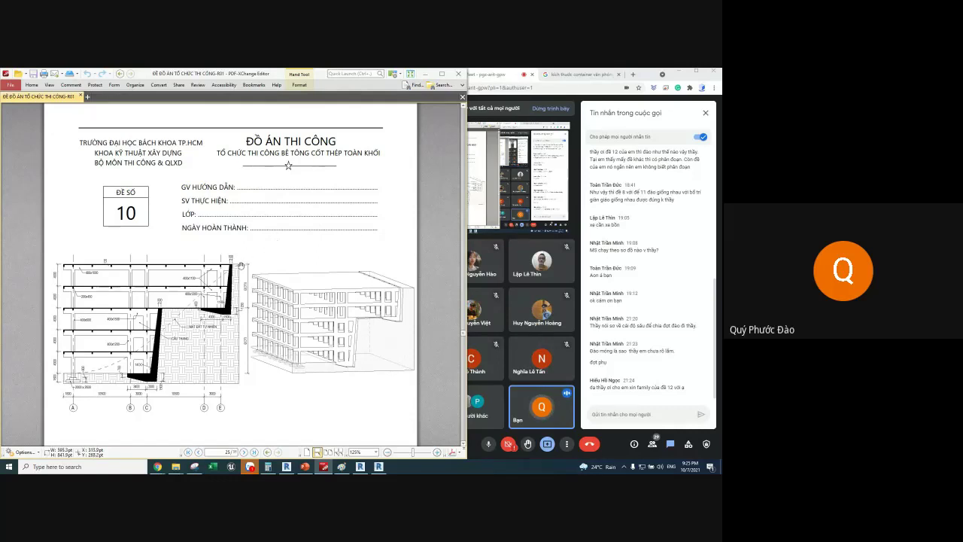
- Switch to Zalo and enlarge the student's terrain image from the 18:42 message
{"action": "key", "text": "alt+Tab"}
{"action": "mouse_move", "coordinate": [286, 271]}
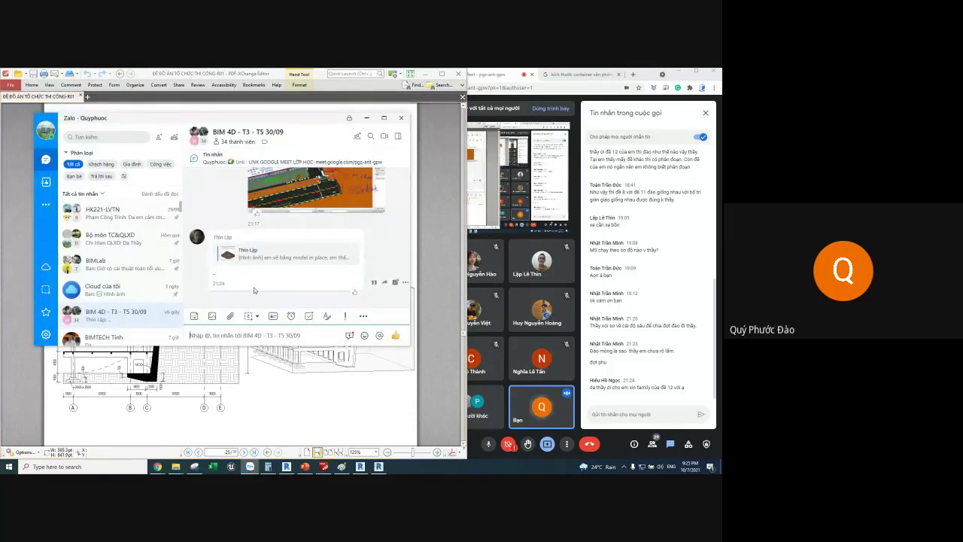
{"action": "scroll", "coordinate": [254, 291], "scroll_direction": "up", "scroll_amount": 10}
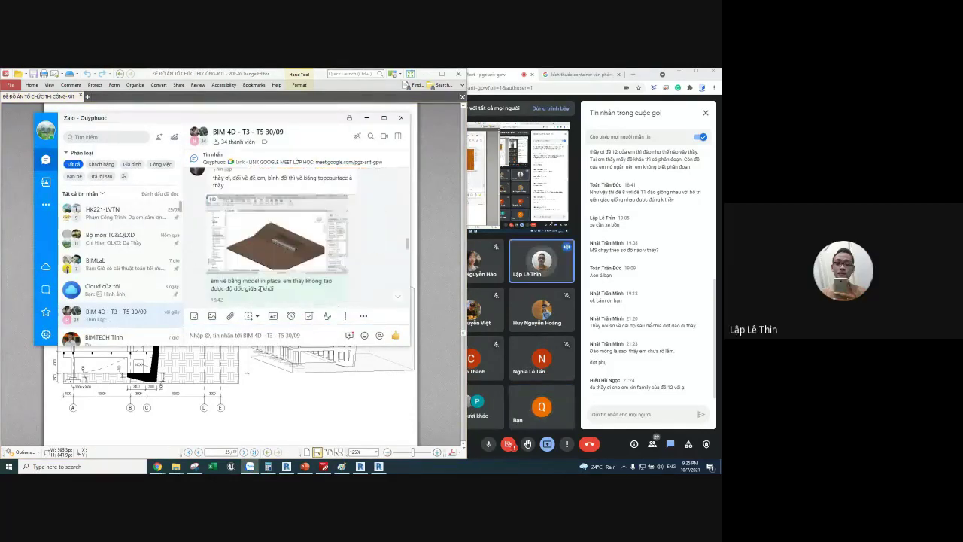
{"action": "left_click", "coordinate": [284, 258]}
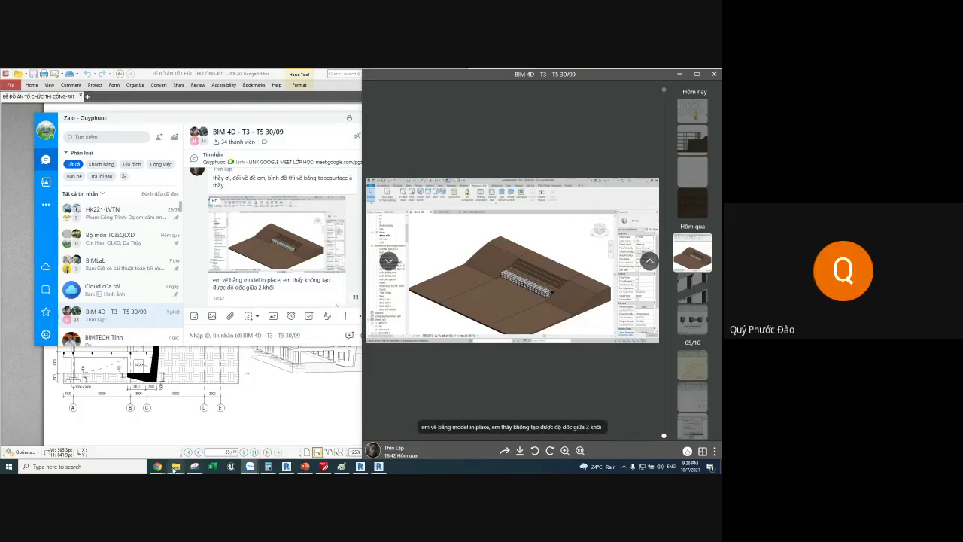
- Snip the 3D terrain model image with Snipping Tool and shrink Zalo's image viewer
{"action": "left_click", "coordinate": [194, 467]}
{"action": "left_click", "coordinate": [30, 118]}
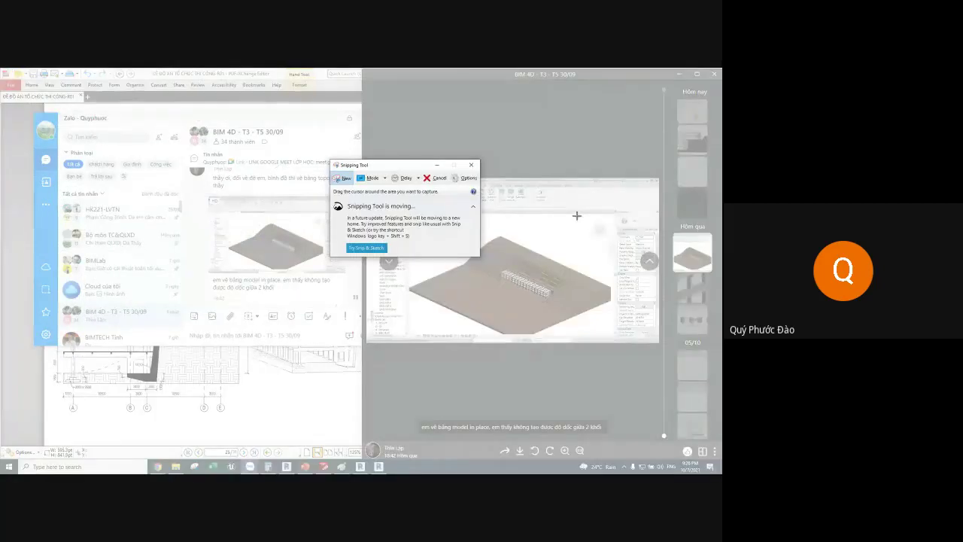
{"action": "left_click_drag", "start_coordinate": [577, 218], "coordinate": [405, 354]}
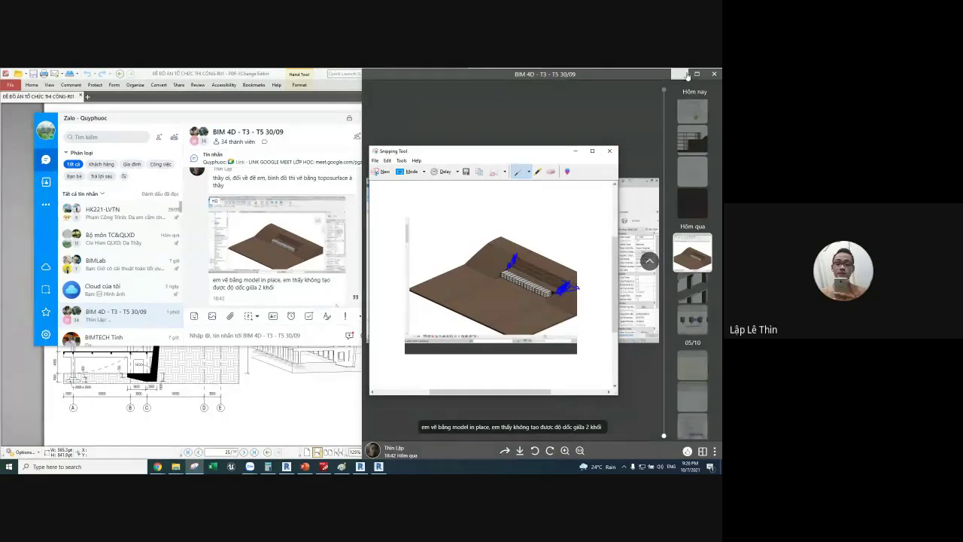
{"action": "mouse_move", "coordinate": [687, 76]}
{"action": "left_mouse_down"}
{"action": "mouse_move", "coordinate": [405, 128]}
{"action": "mouse_move", "coordinate": [270, 130]}
{"action": "left_mouse_up"}
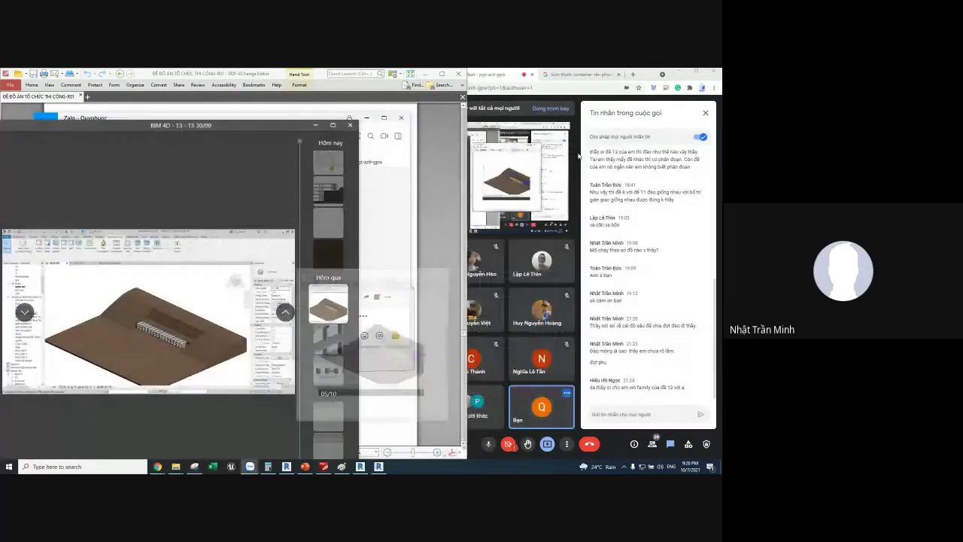
- Bring the Google Meet window in front beside the resized Zalo image viewer
{"action": "left_click", "coordinate": [501, 76]}
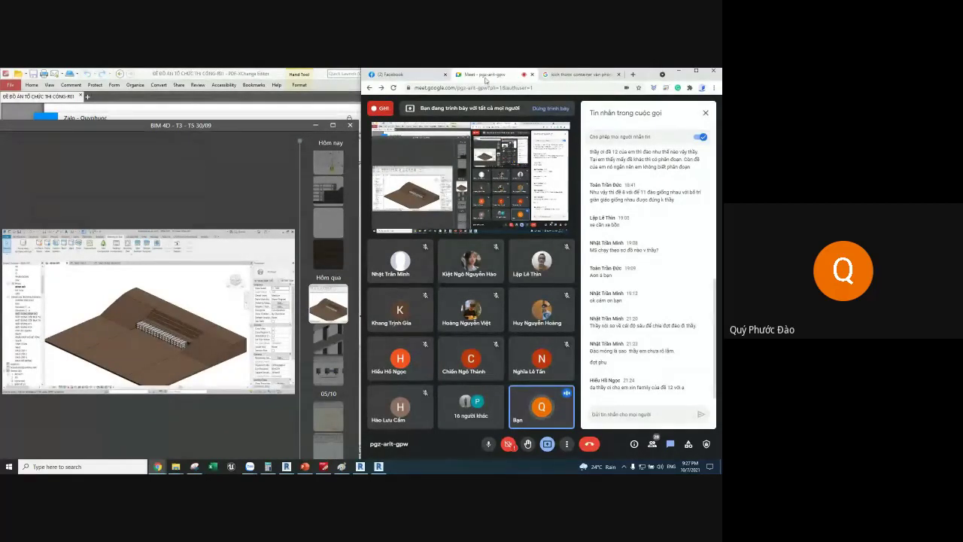
- Close the Zalo image viewer, minimize Zalo, and open Meet's Activities > Recording panel
{"action": "left_click", "coordinate": [433, 77]}
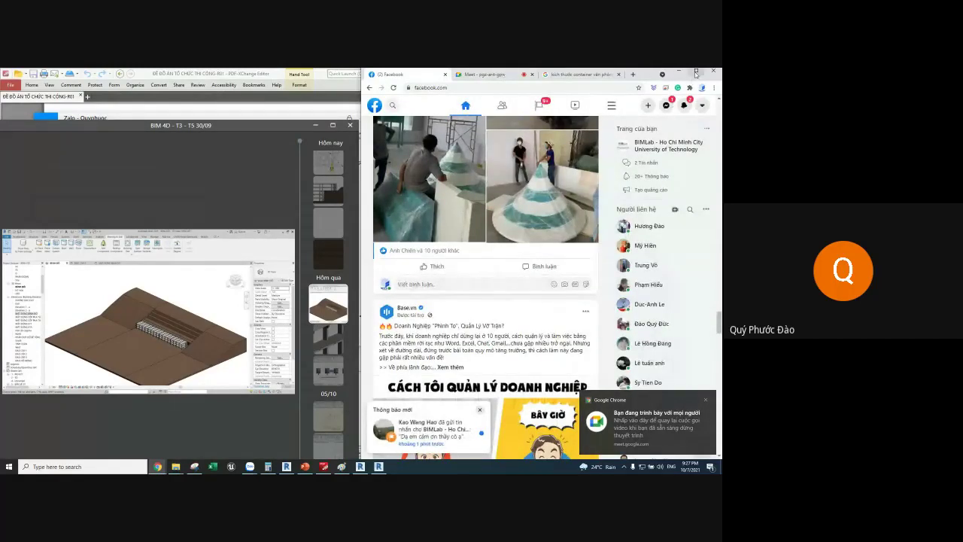
{"action": "left_click", "coordinate": [490, 74]}
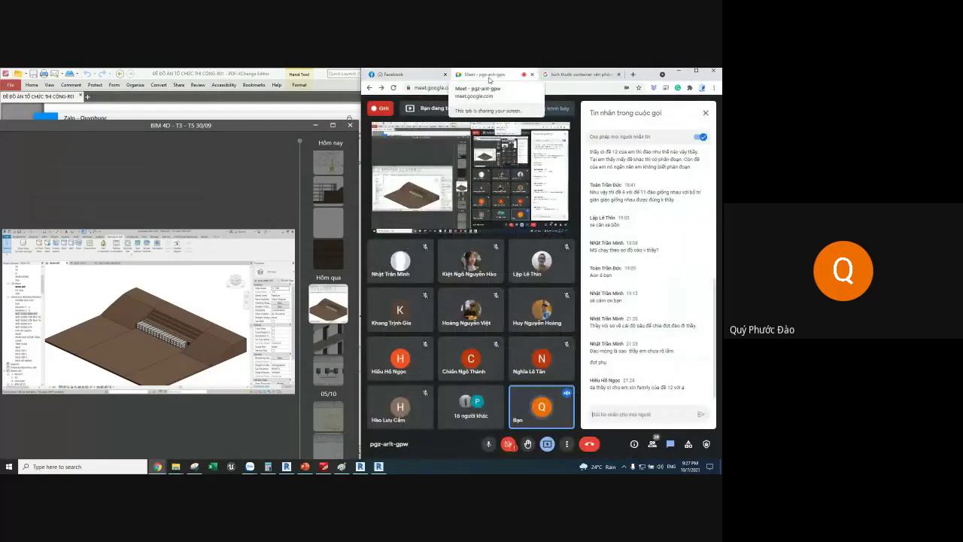
{"action": "left_click", "coordinate": [349, 126]}
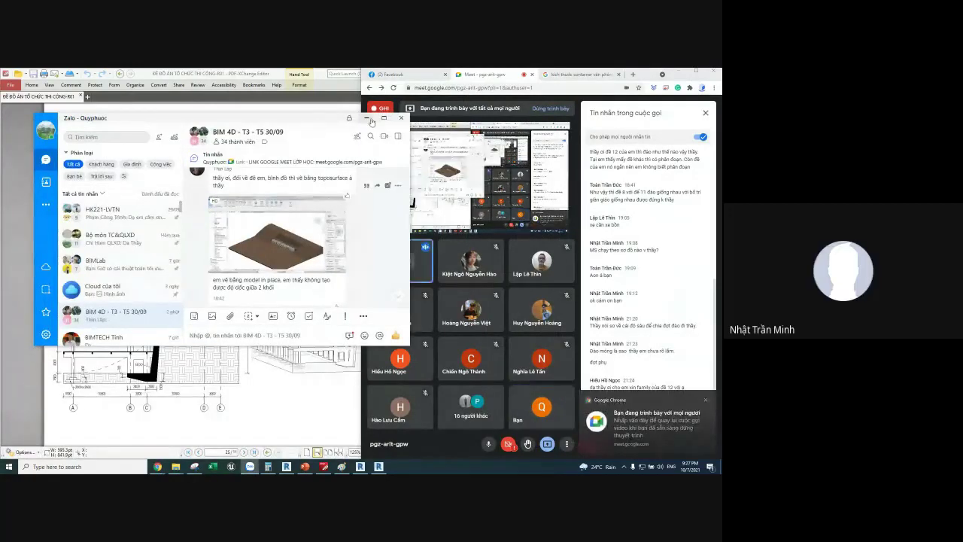
{"action": "left_click", "coordinate": [368, 119]}
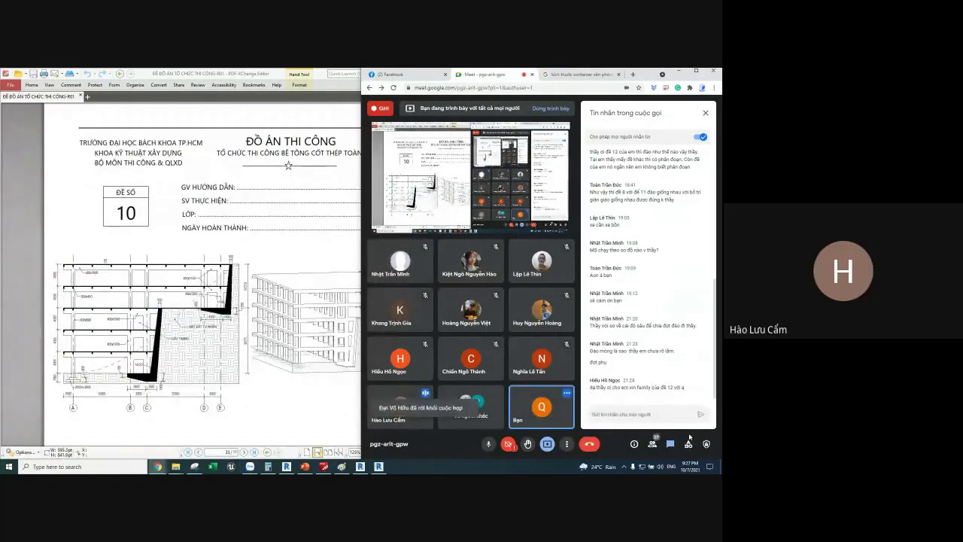
{"action": "left_click", "coordinate": [688, 444]}
{"action": "left_click", "coordinate": [664, 148]}
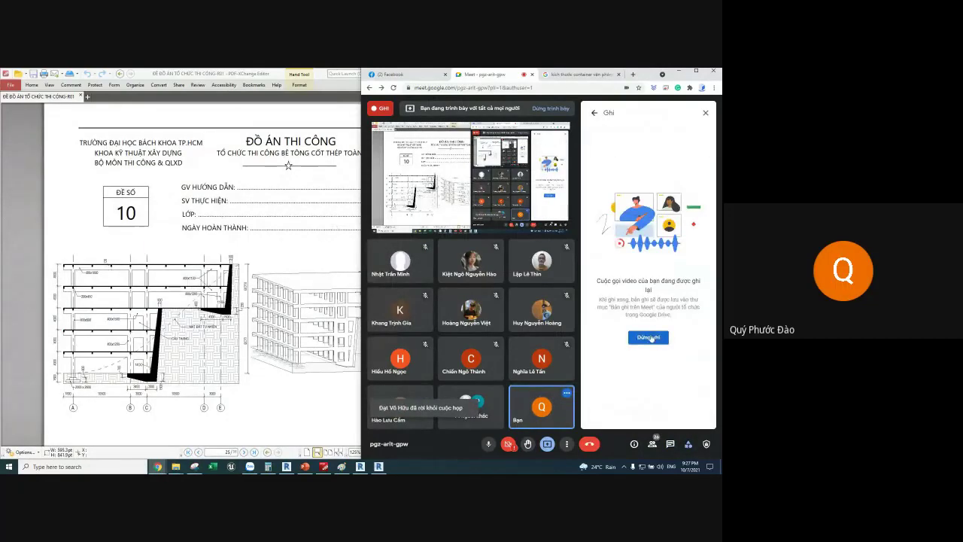